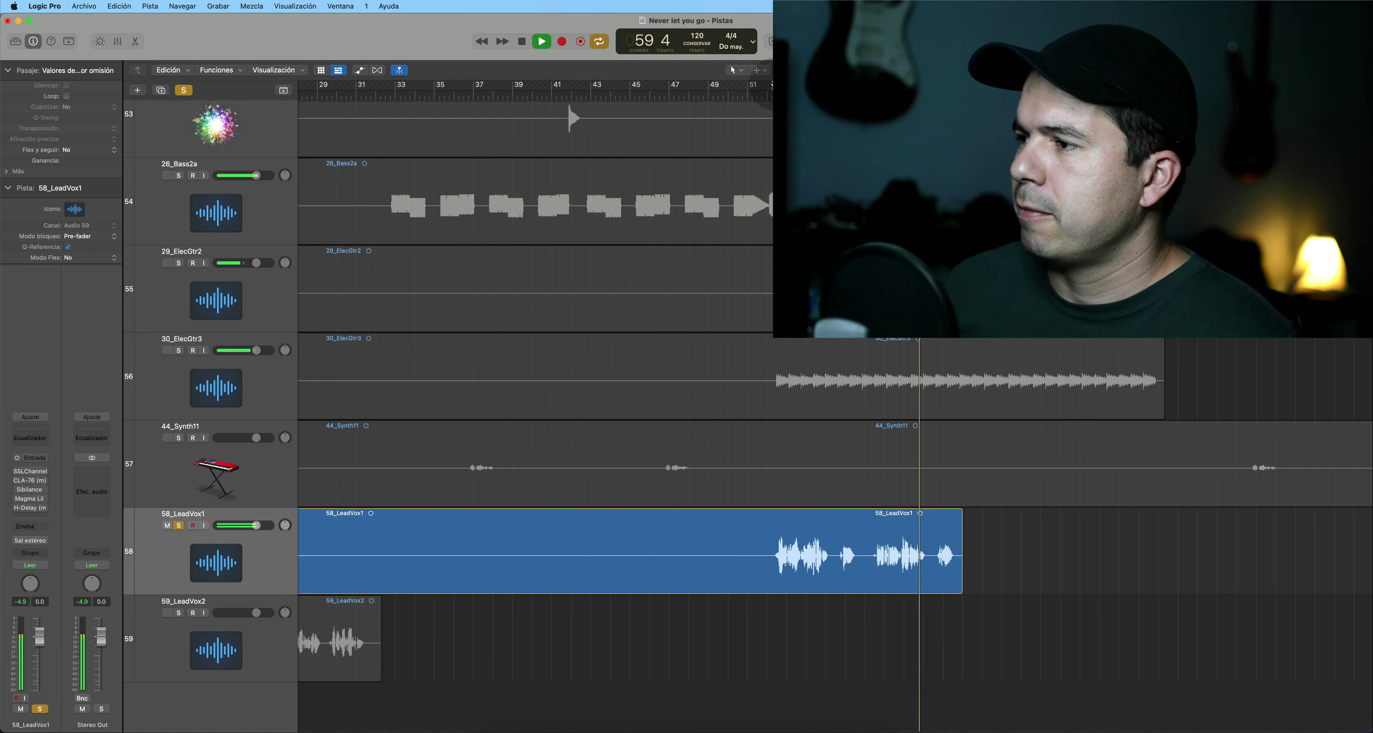
- Stop playback and turn off solo on the 58_LeadVox1 track
key(space)
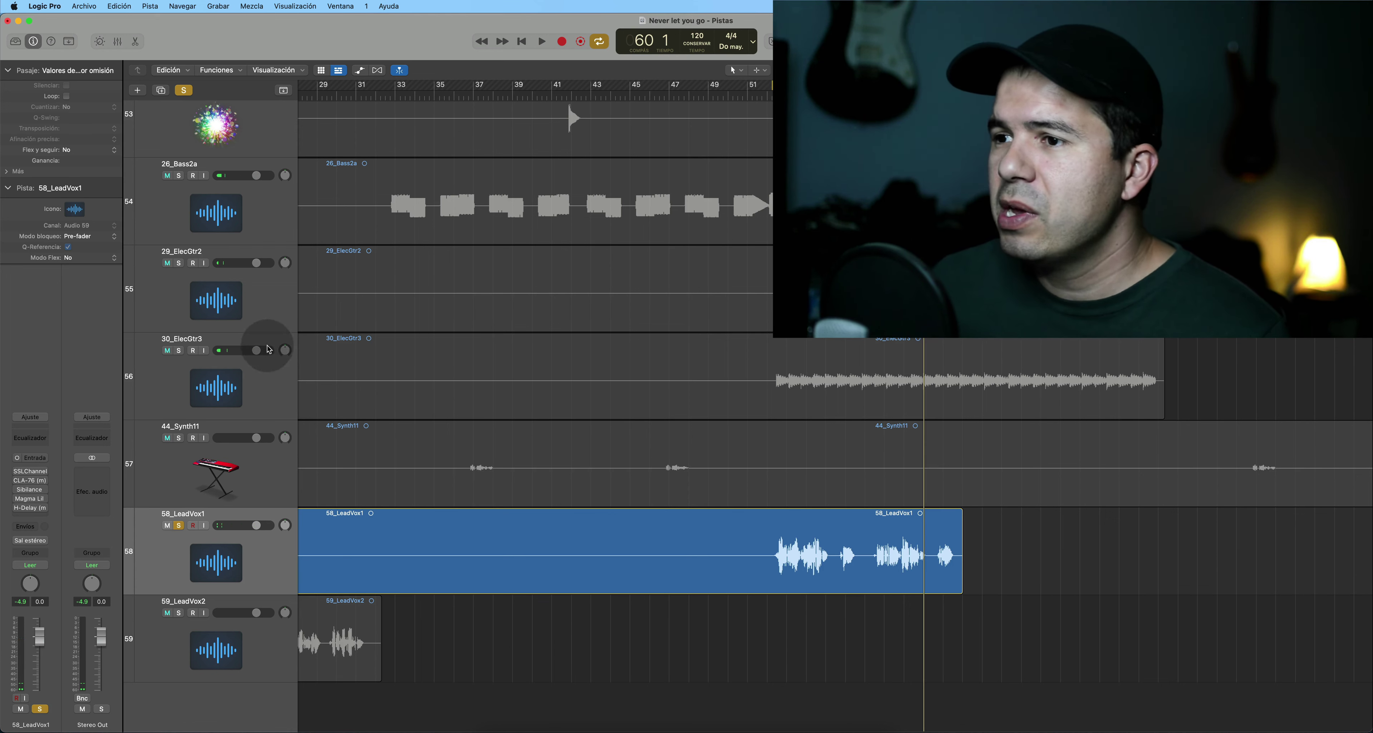
click(179, 527)
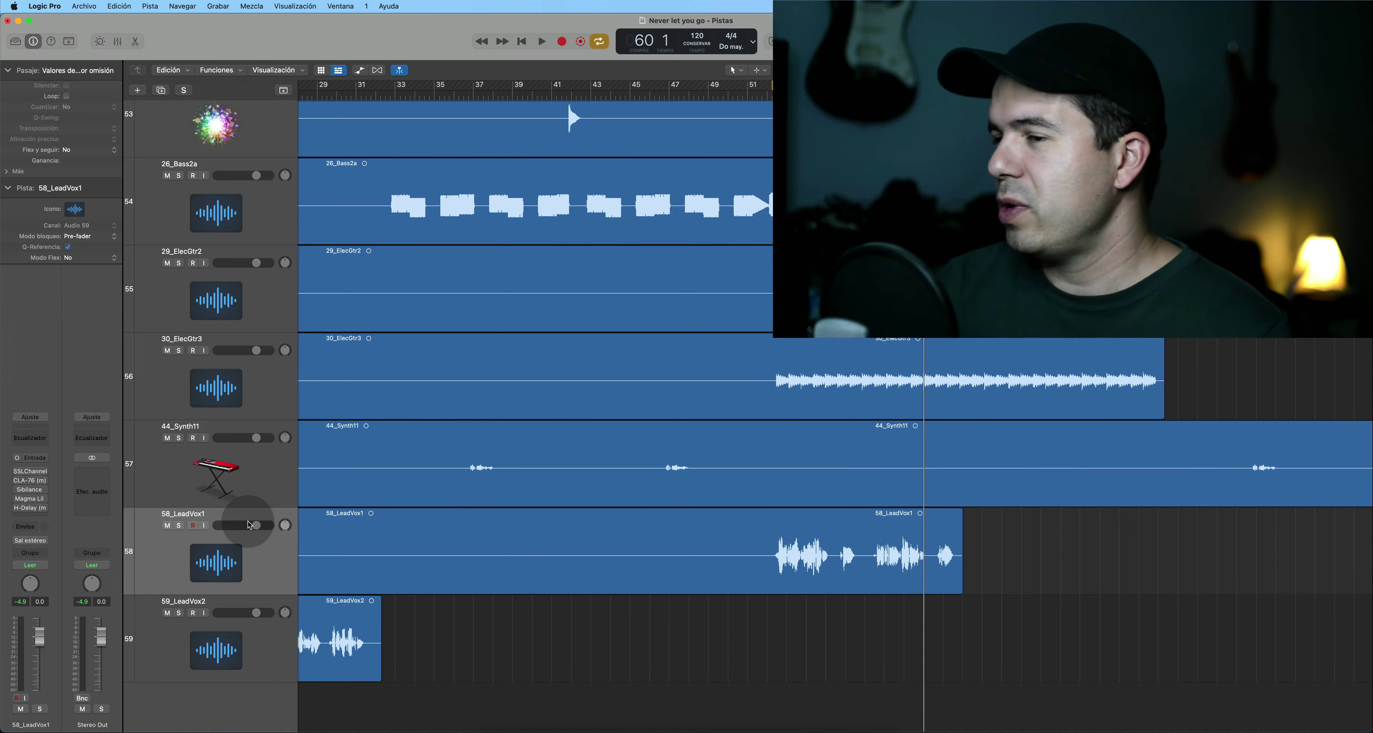
- Show the mixer, look over its channel strips and return to the tracks view
key(x)
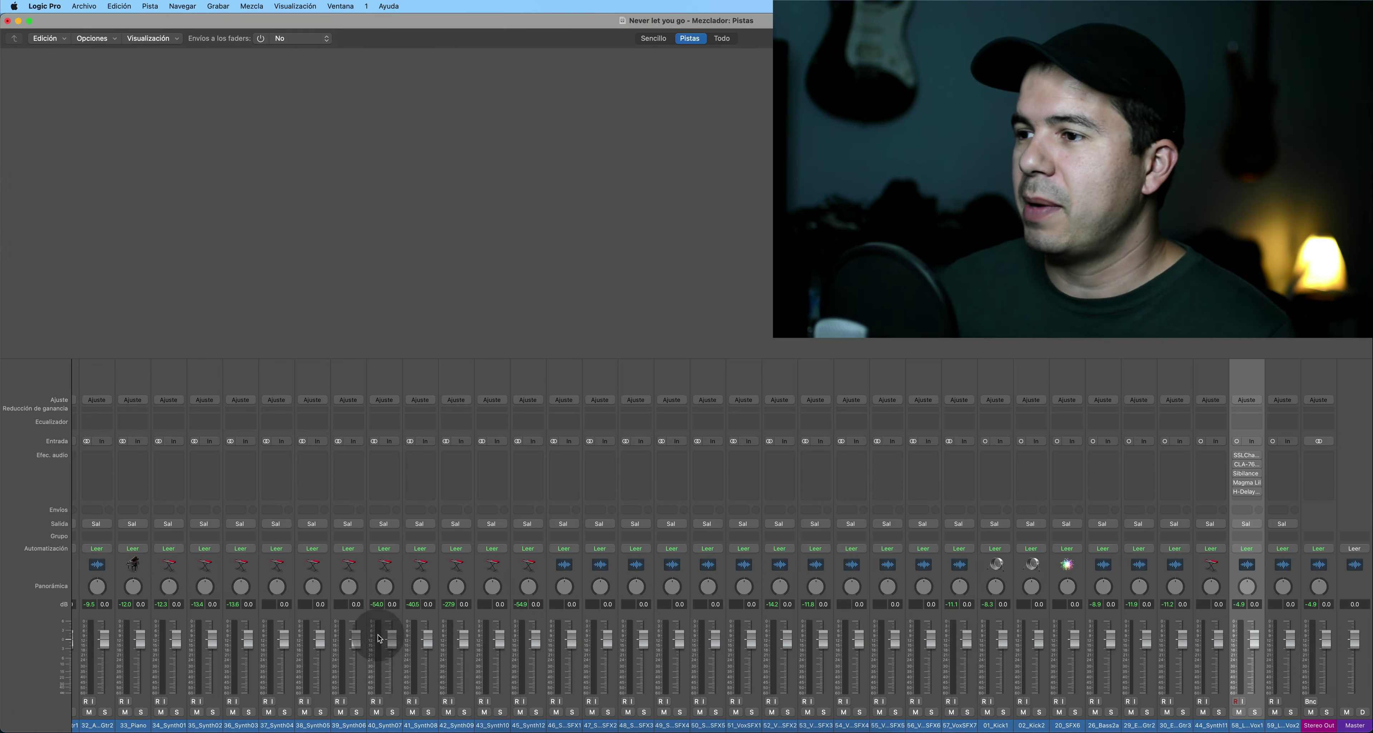
scroll(511, 612, left, 15)
scroll(521, 615, right, 15)
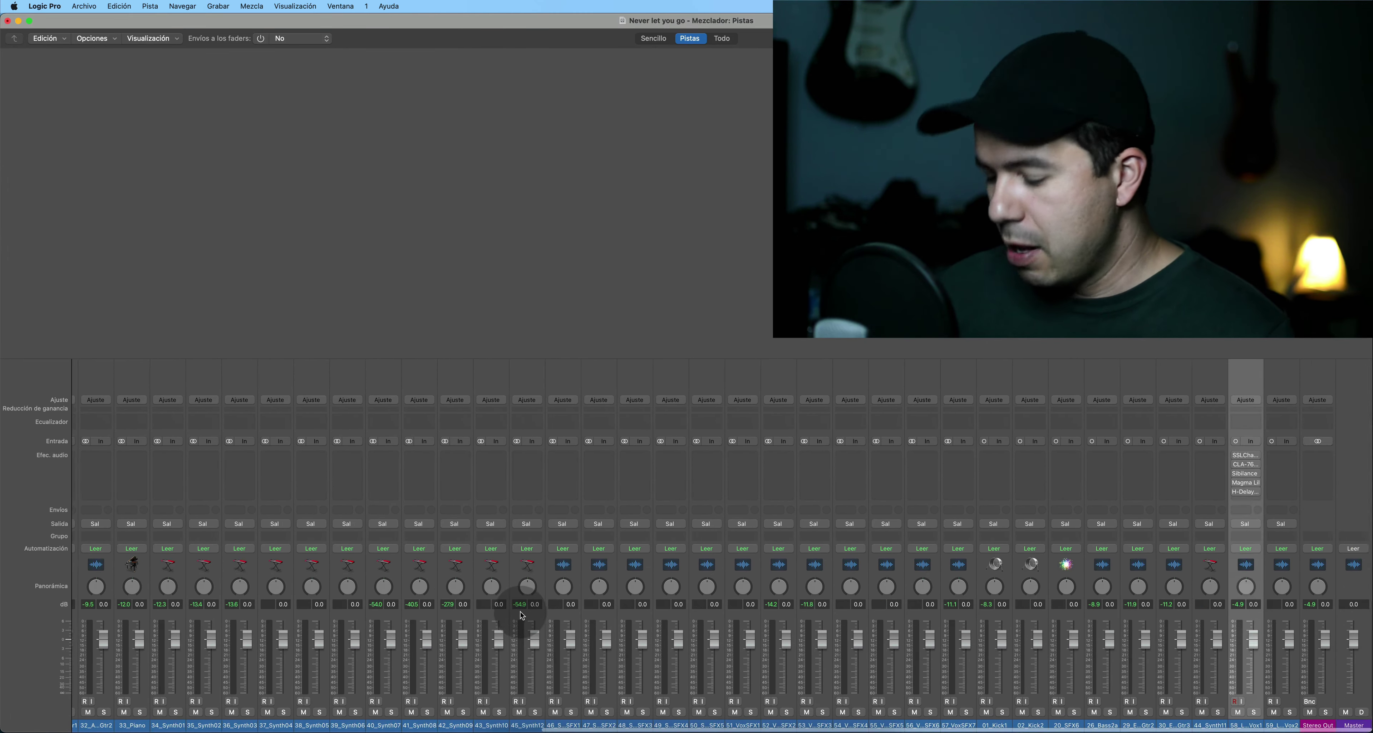
key(x)
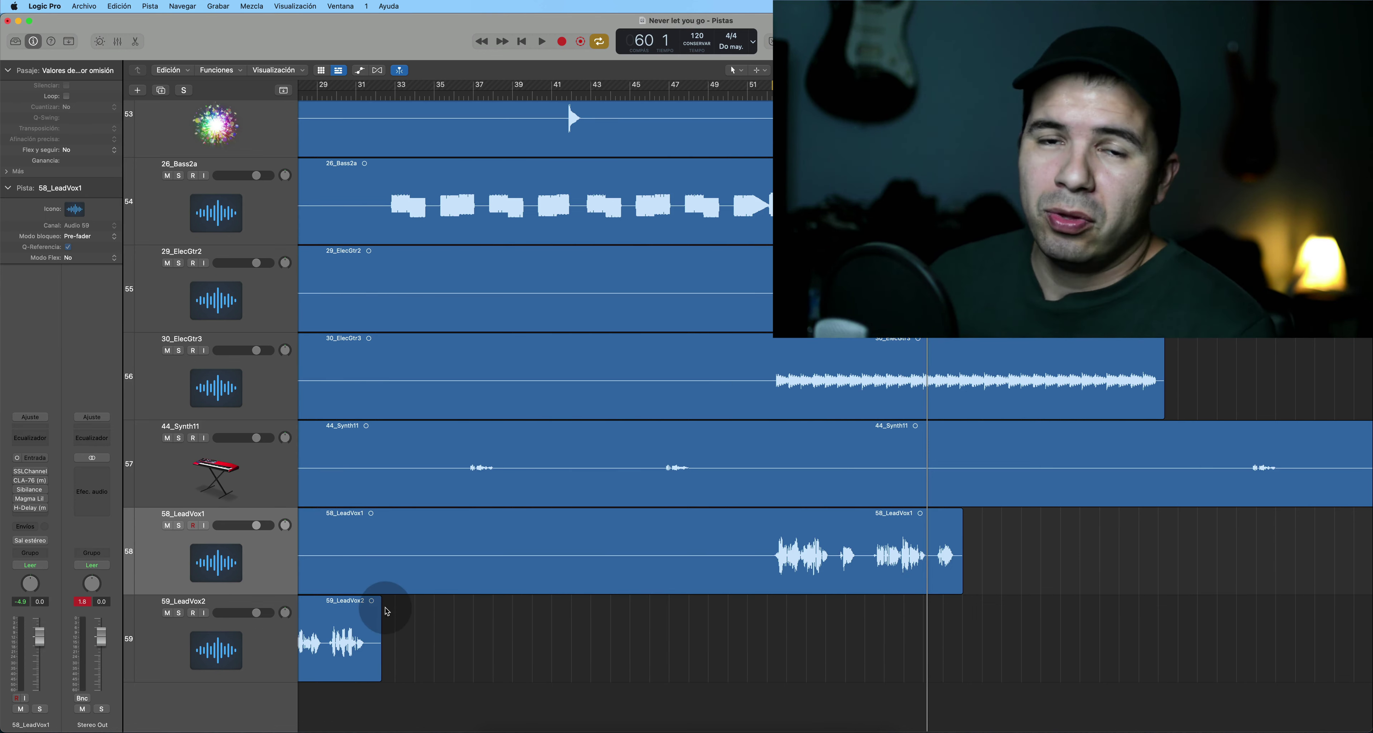
- Open the SSLChannel plug-in of 58_LeadVox1, take it out of bypass and solo the track
click(29, 472)
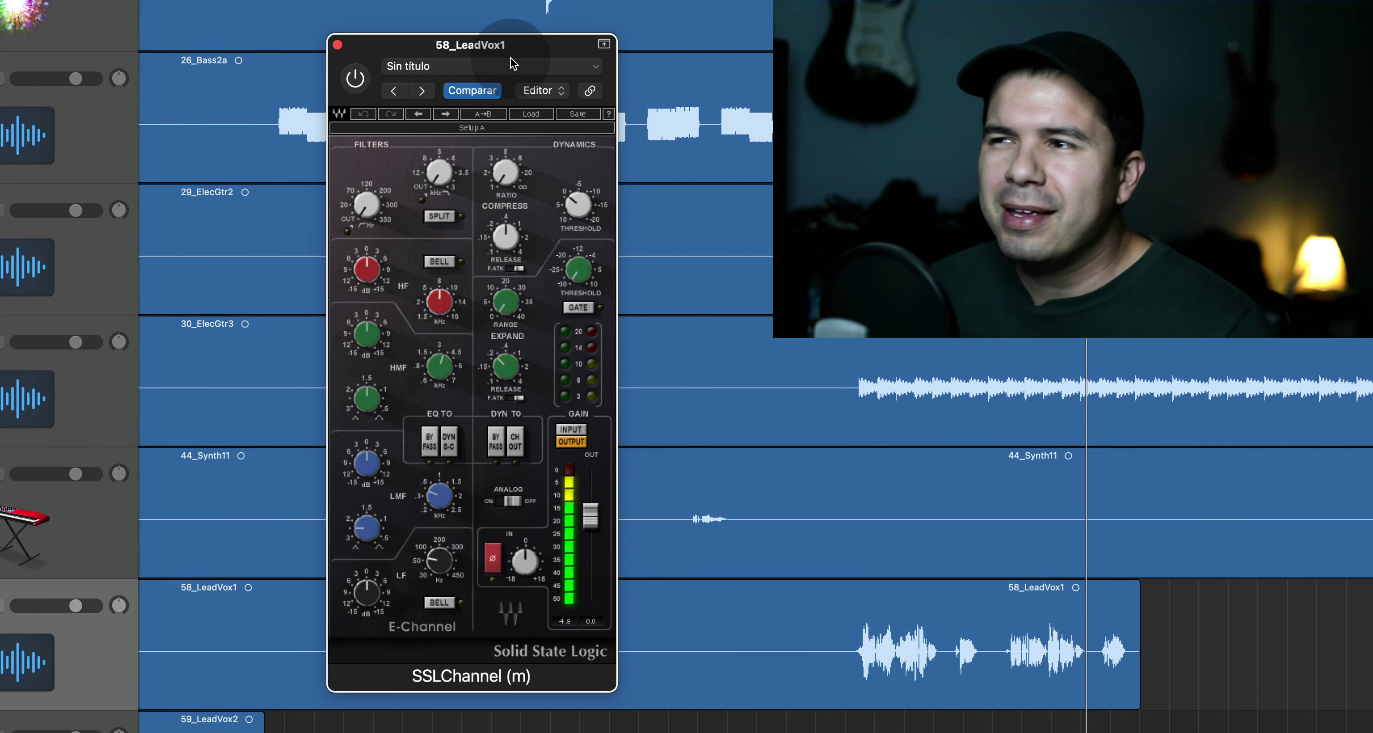
drag(510, 58, 527, 40)
click(371, 61)
key(s)
- Play the soloed lead vocal and compare its sound with SSLChannel bypassed and active
key(space)
key(space)
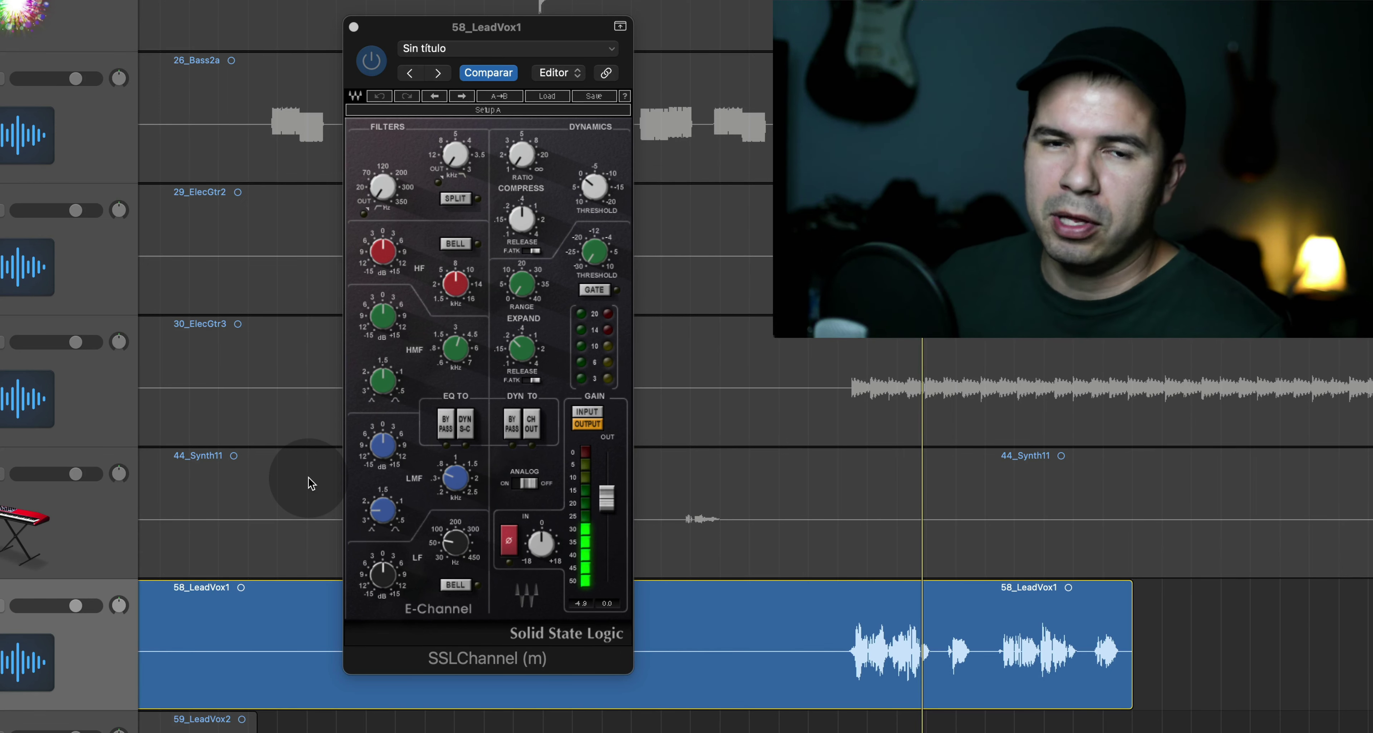
key(space)
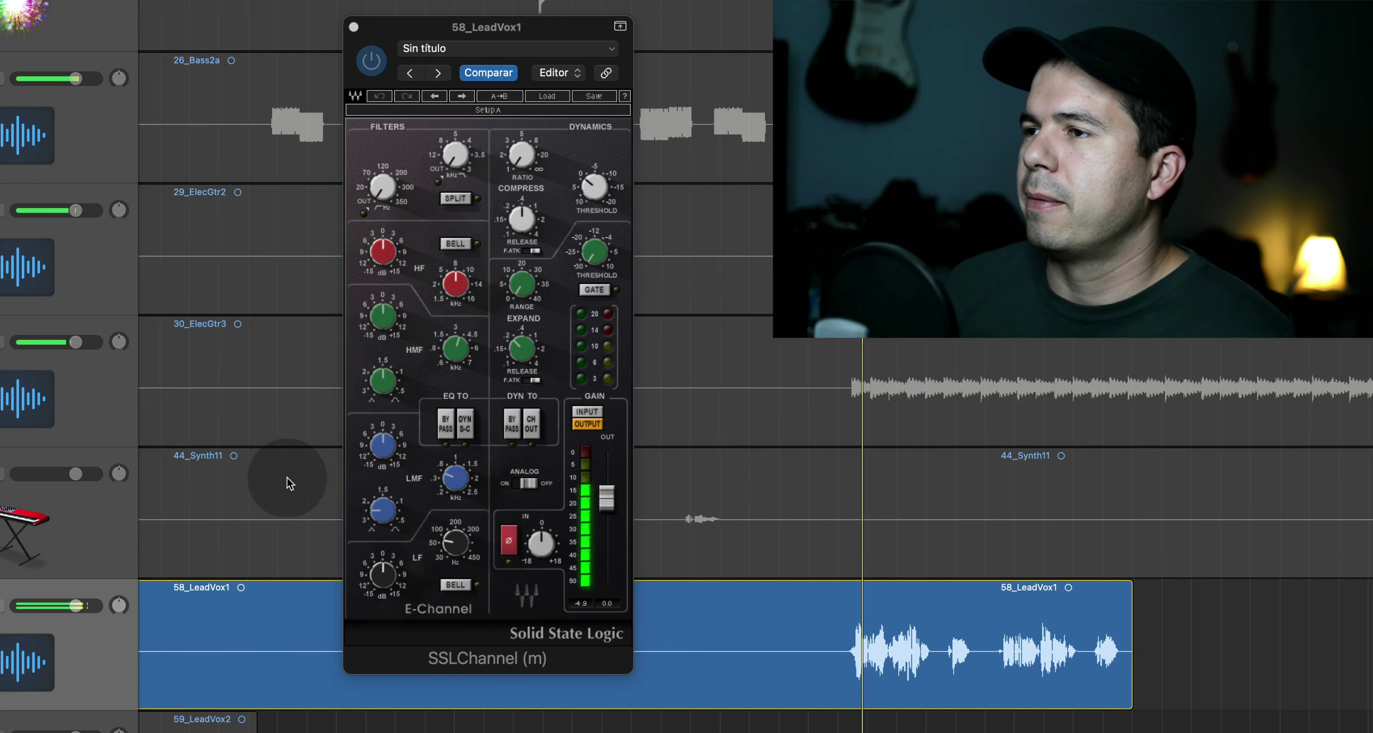
click(372, 61)
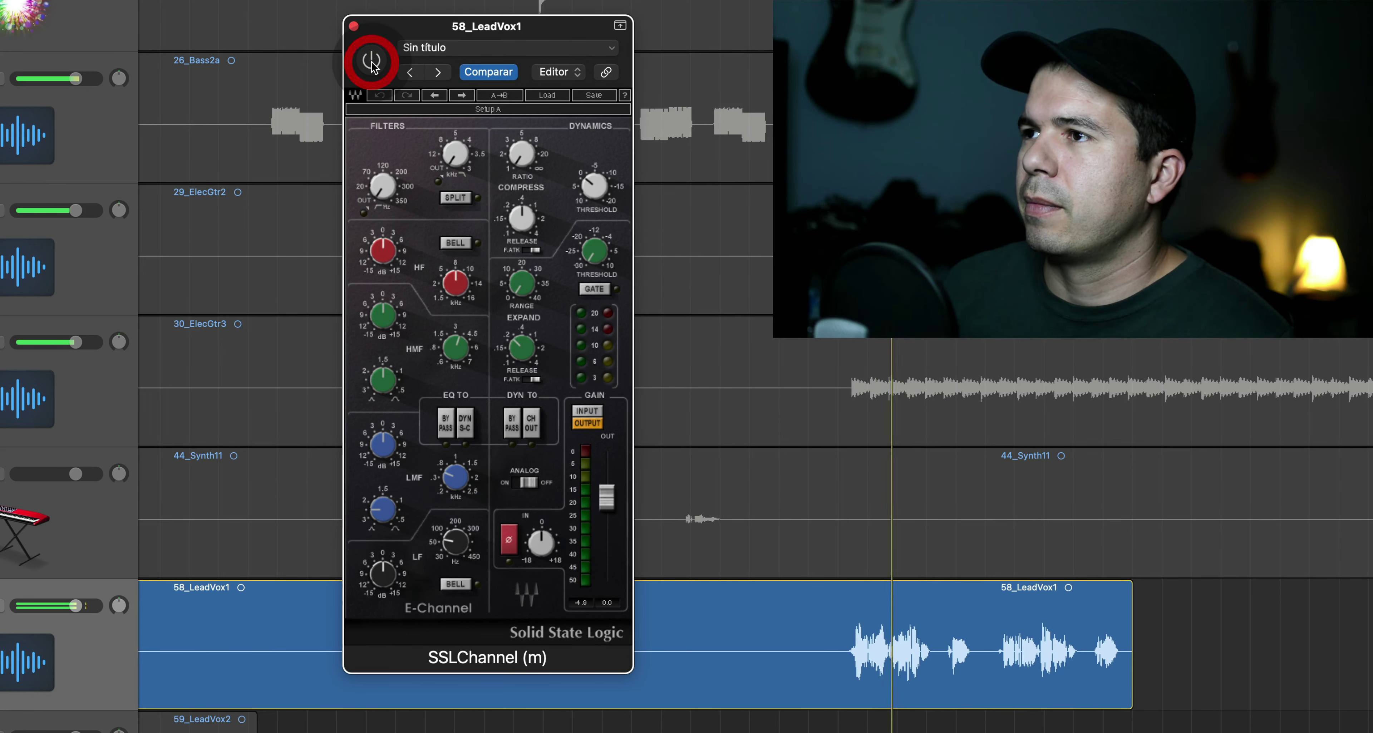
click(371, 61)
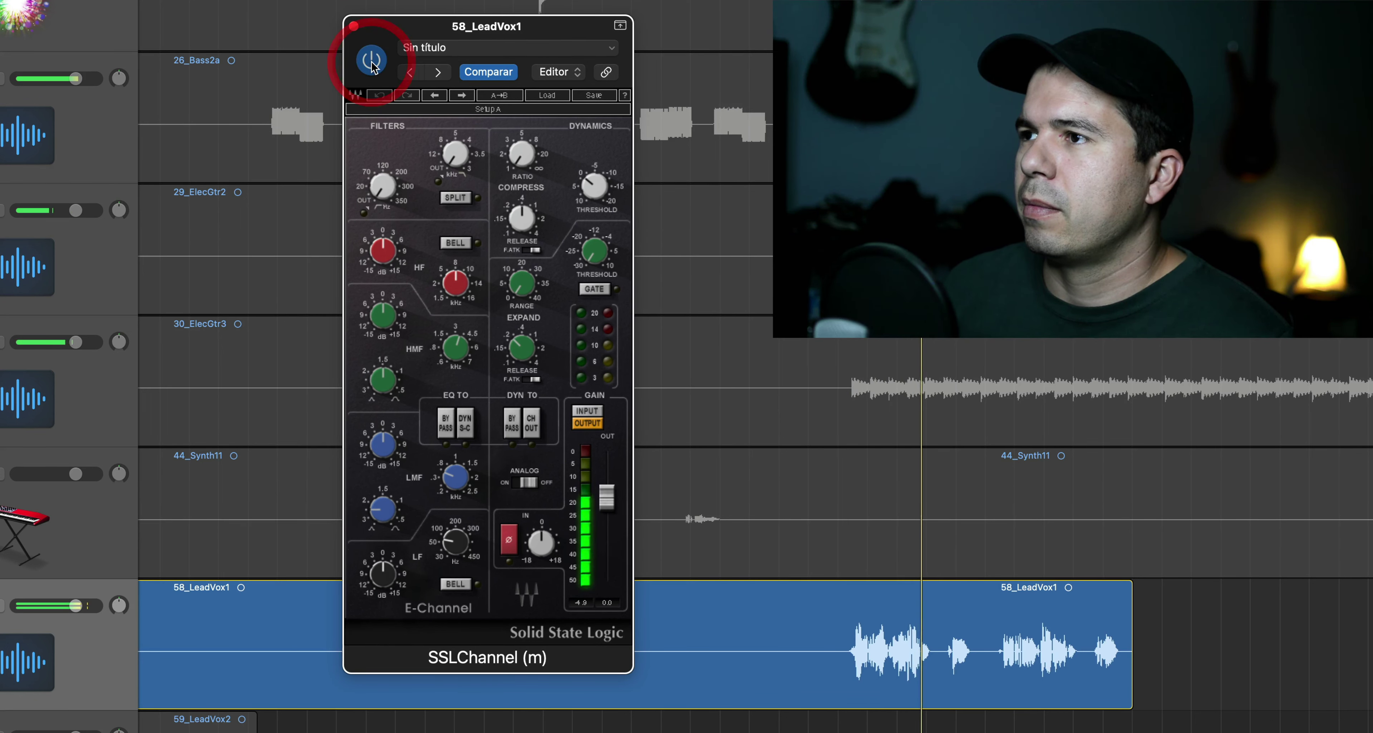
key(space)
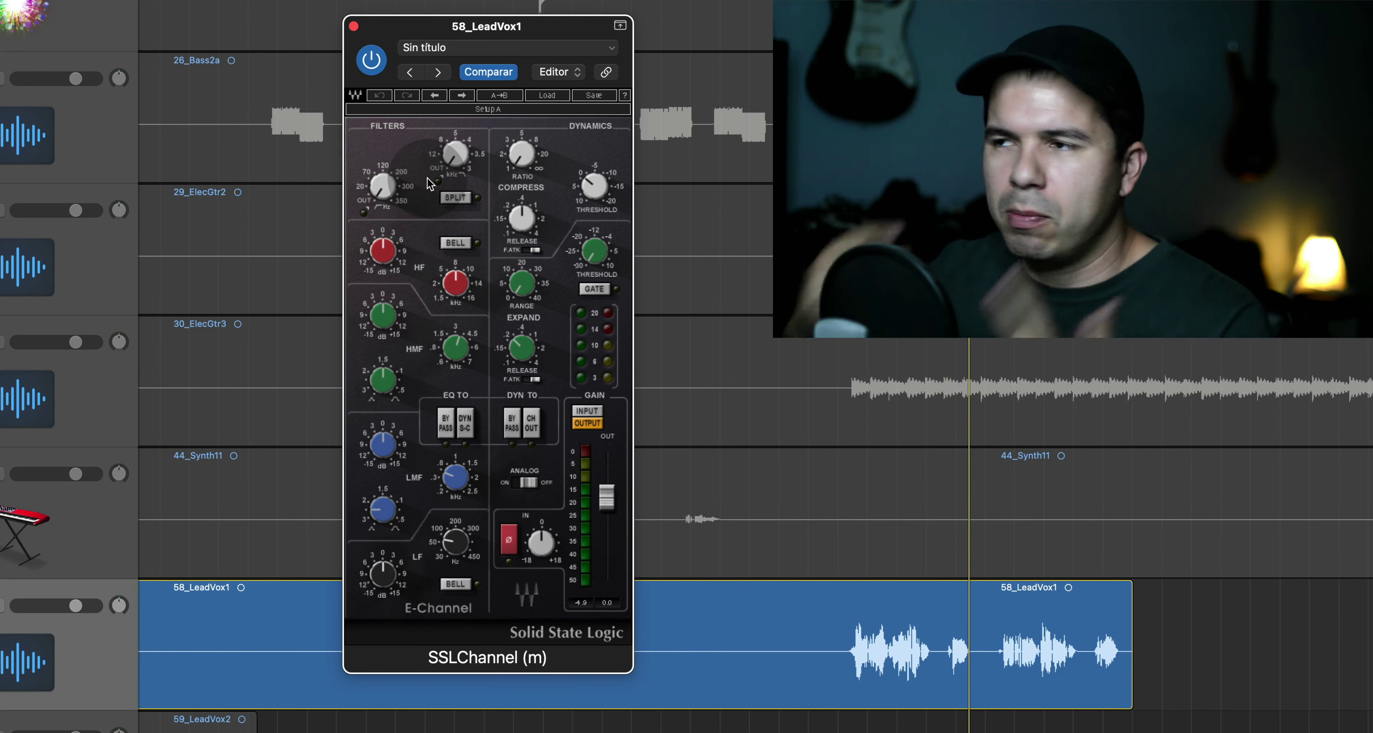
- Engage SSLChannel's high-pass filter during playback to cut the lead vocal's low end
key(space)
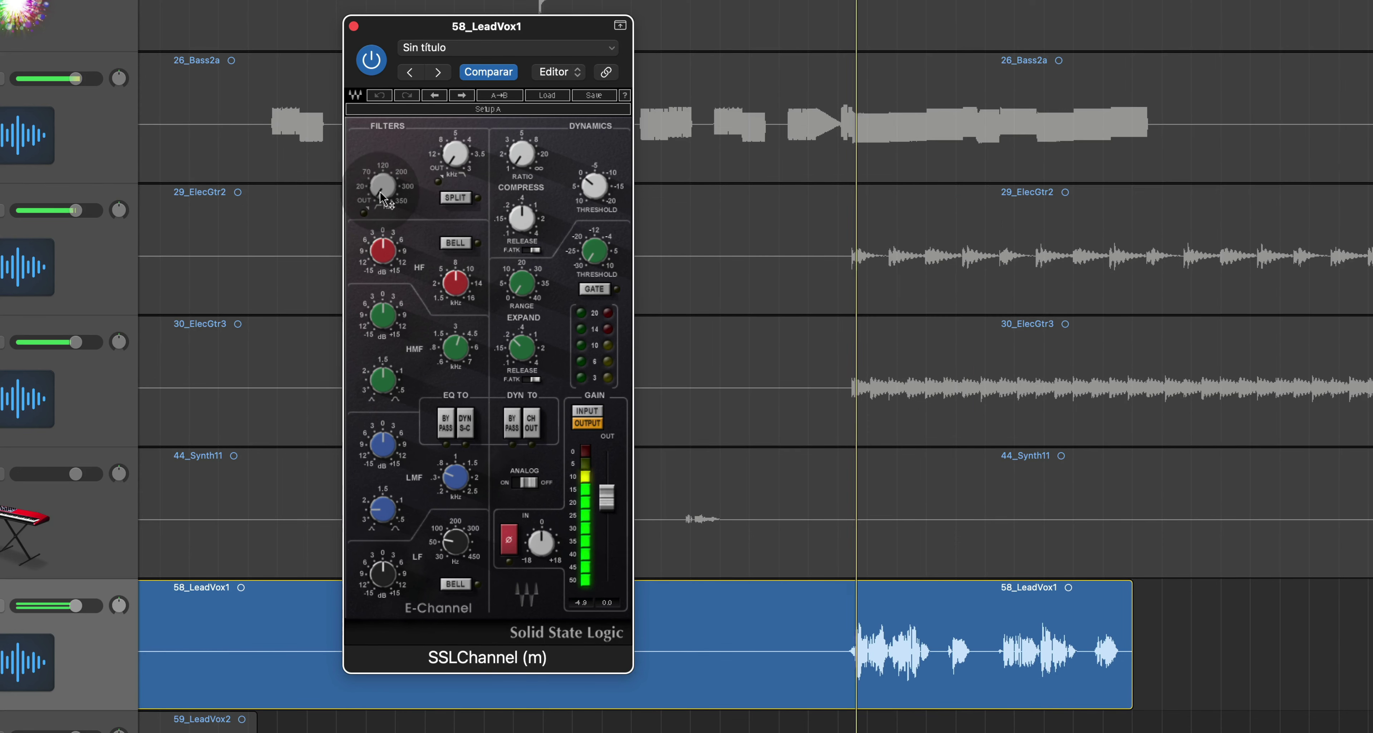
drag(379, 189, 379, 150)
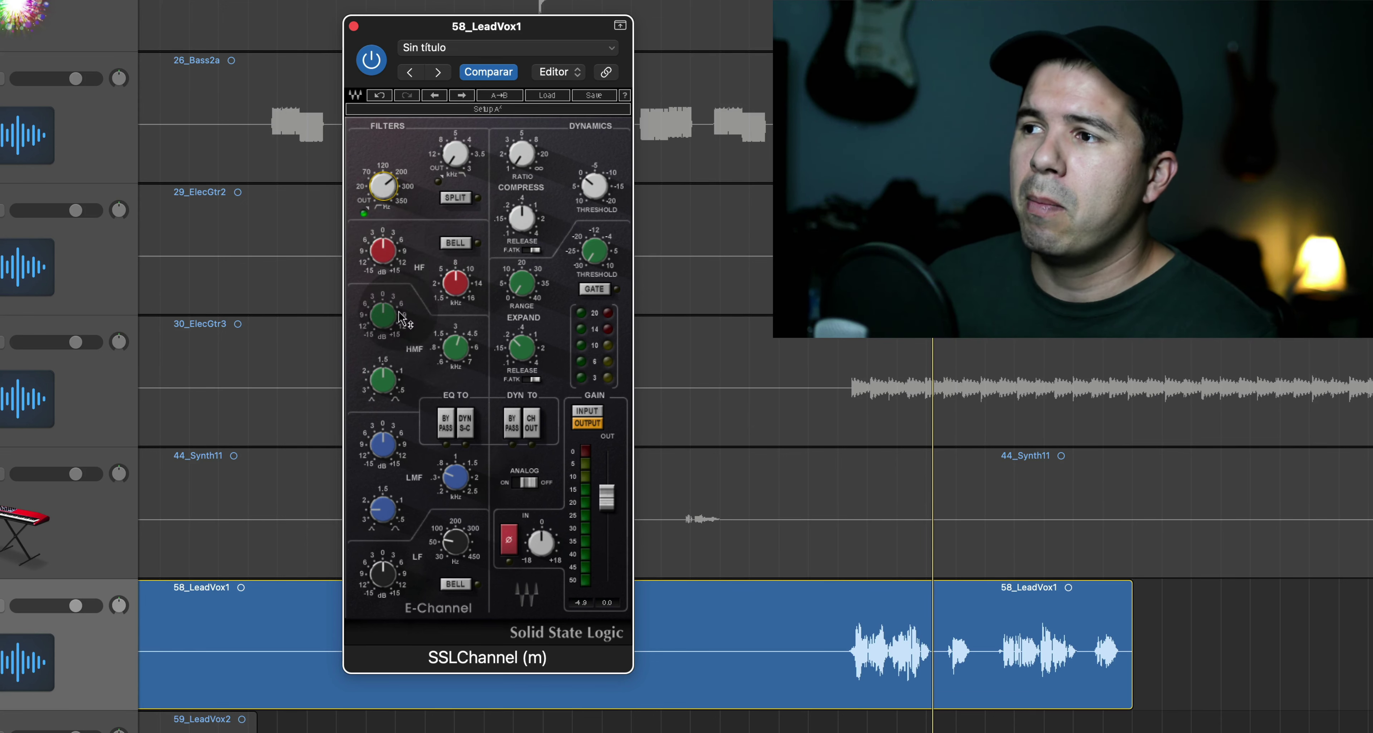
- Boost the HMF band's gain and set its bandwidth to 0.79 while playing the vocal
key(space)
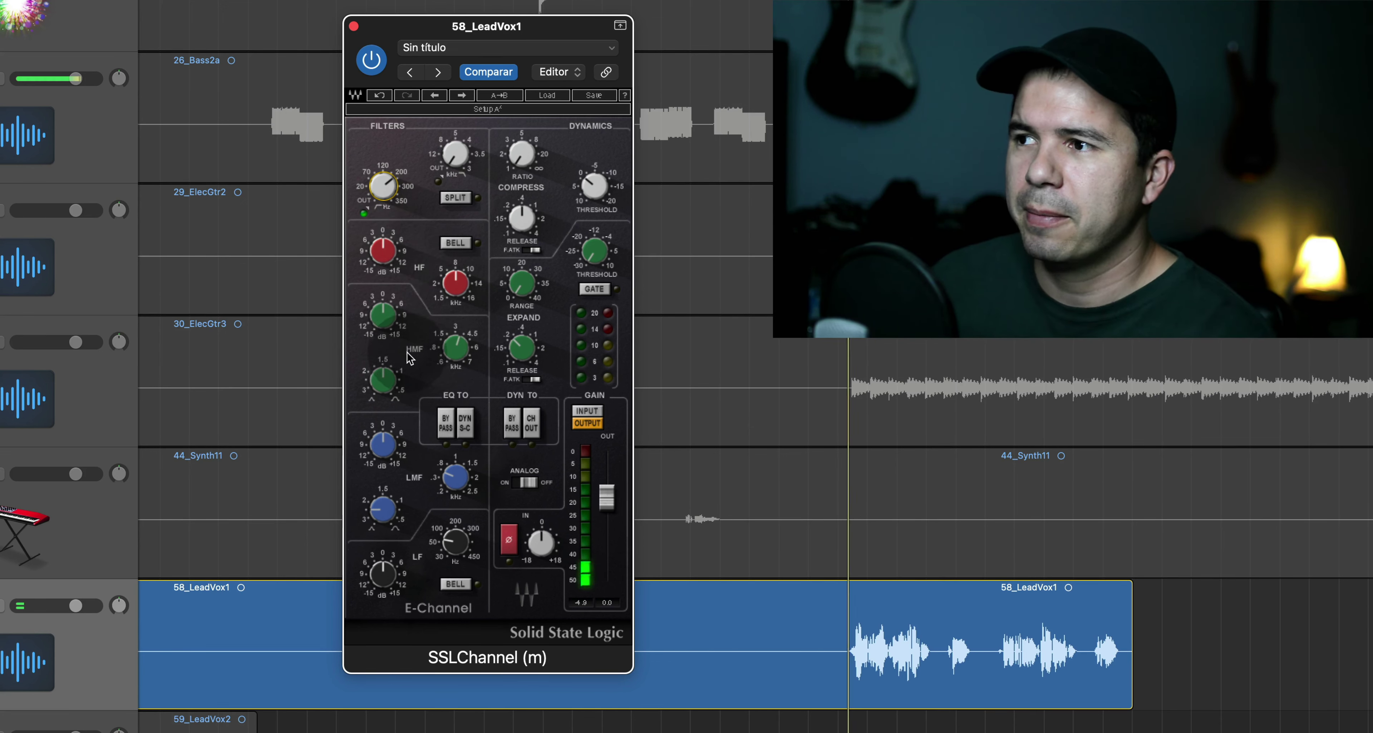
mouse_move(378, 314)
mouse_down()
mouse_move(378, 290)
mouse_move(378, 320)
mouse_up()
drag(383, 379, 383, 366)
drag(387, 316, 386, 315)
key(space)
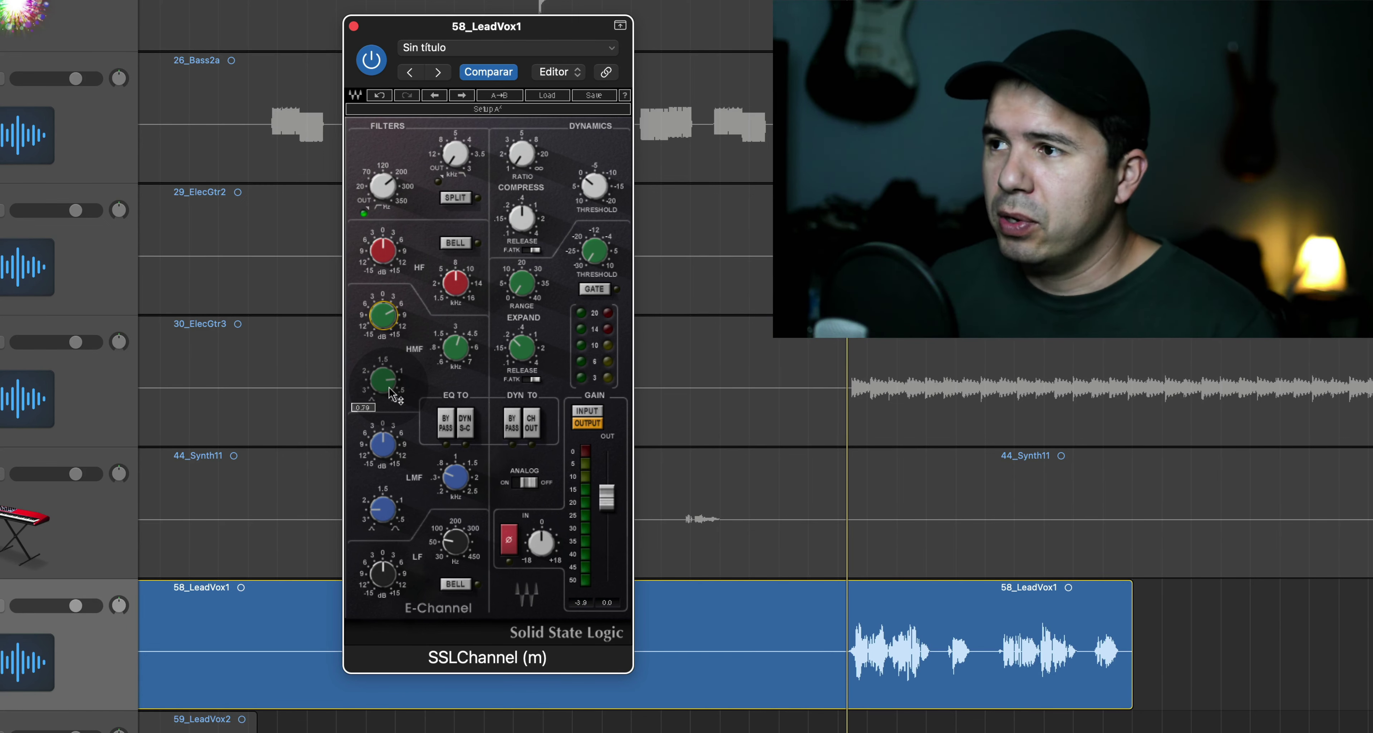
- Readjust the HMF gain and move the HMF frequency lower during playback, comparing the vocal with SSLChannel bypassed
mouse_move(459, 348)
key(space)
drag(383, 316, 390, 327)
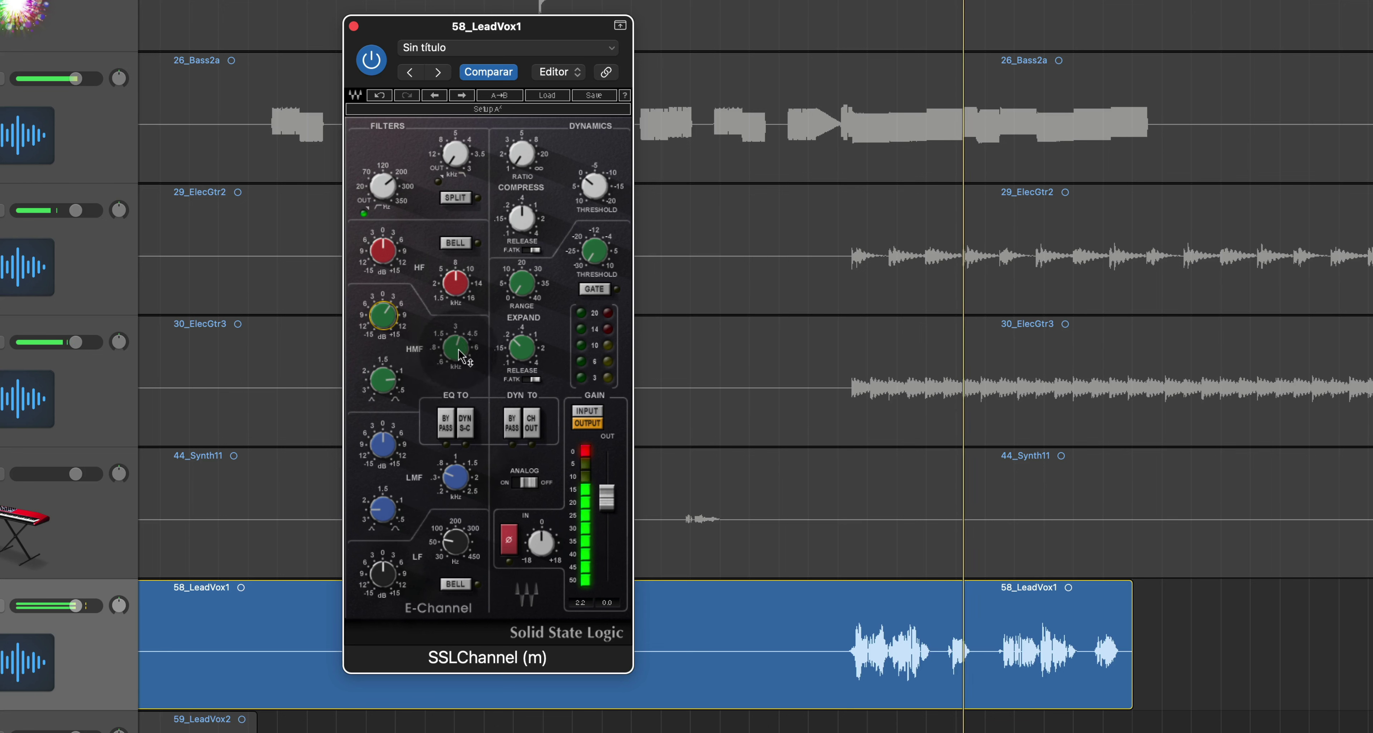
mouse_move(456, 349)
mouse_down()
mouse_move(456, 379)
mouse_move(464, 338)
mouse_up()
click(368, 60)
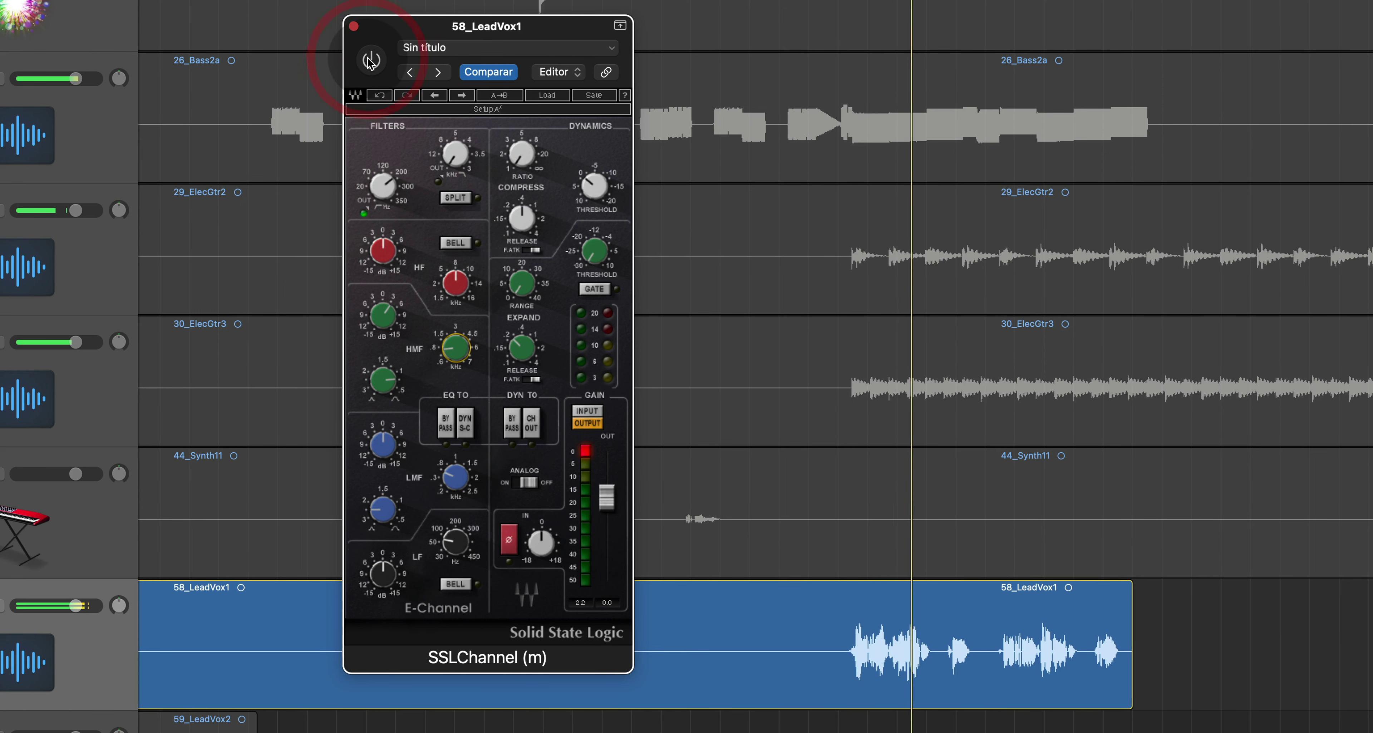
click(369, 60)
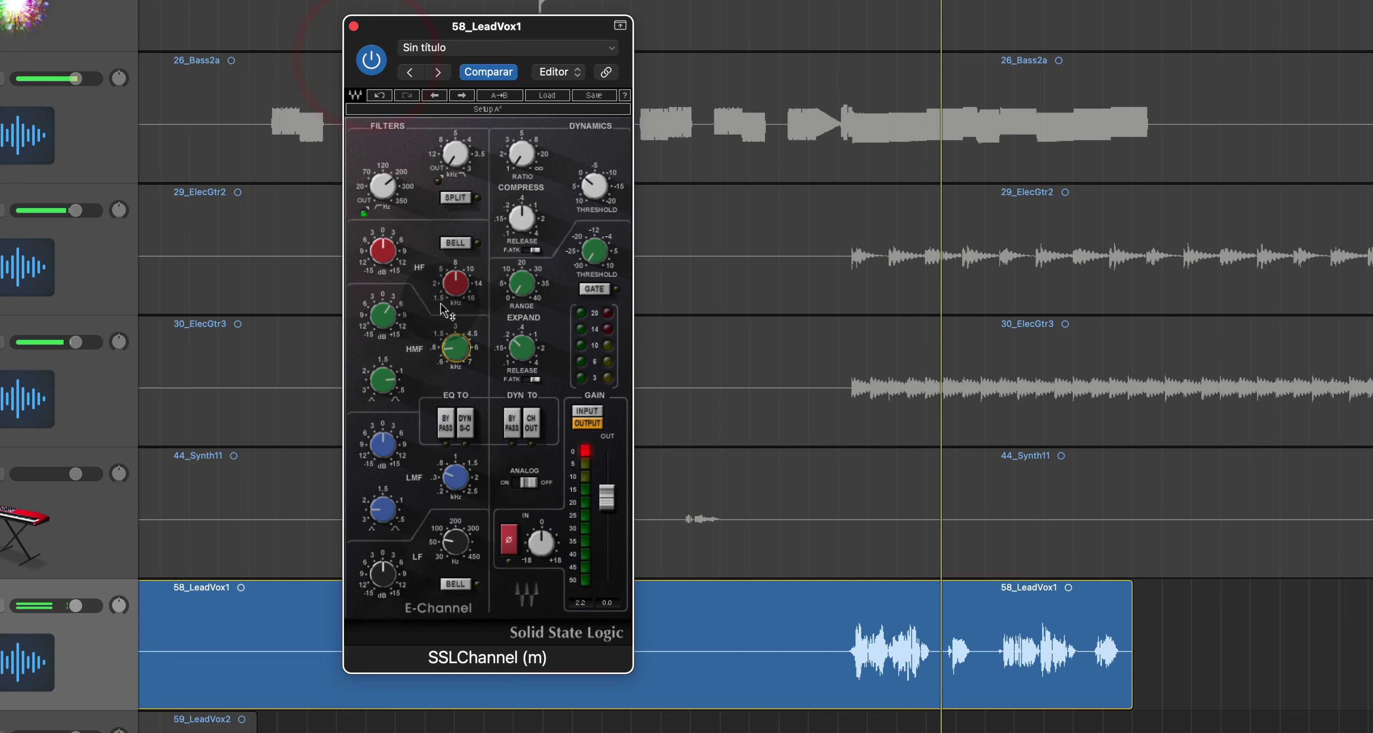
- Set the HMF frequency to about 4.65 kHz and compare the vocal with SSLChannel bypassed
drag(457, 344, 458, 299)
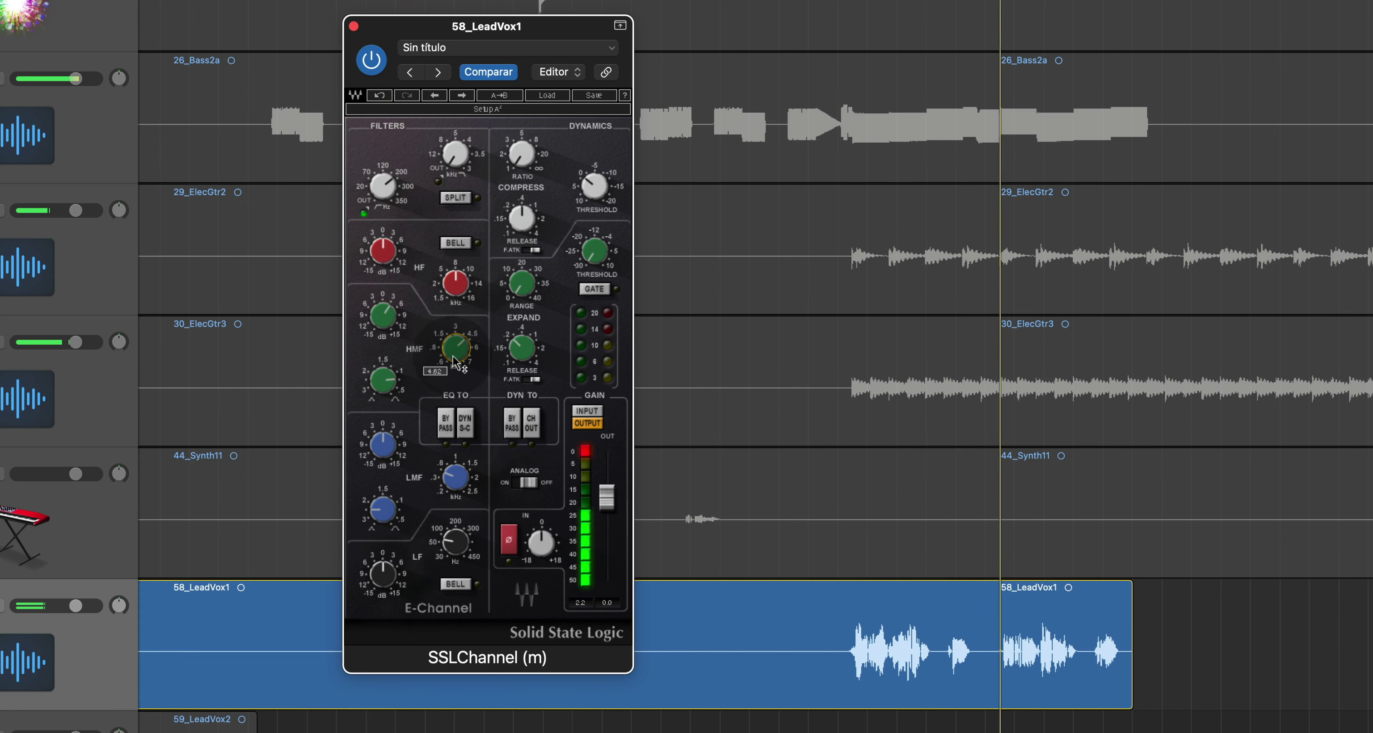
drag(453, 356, 453, 349)
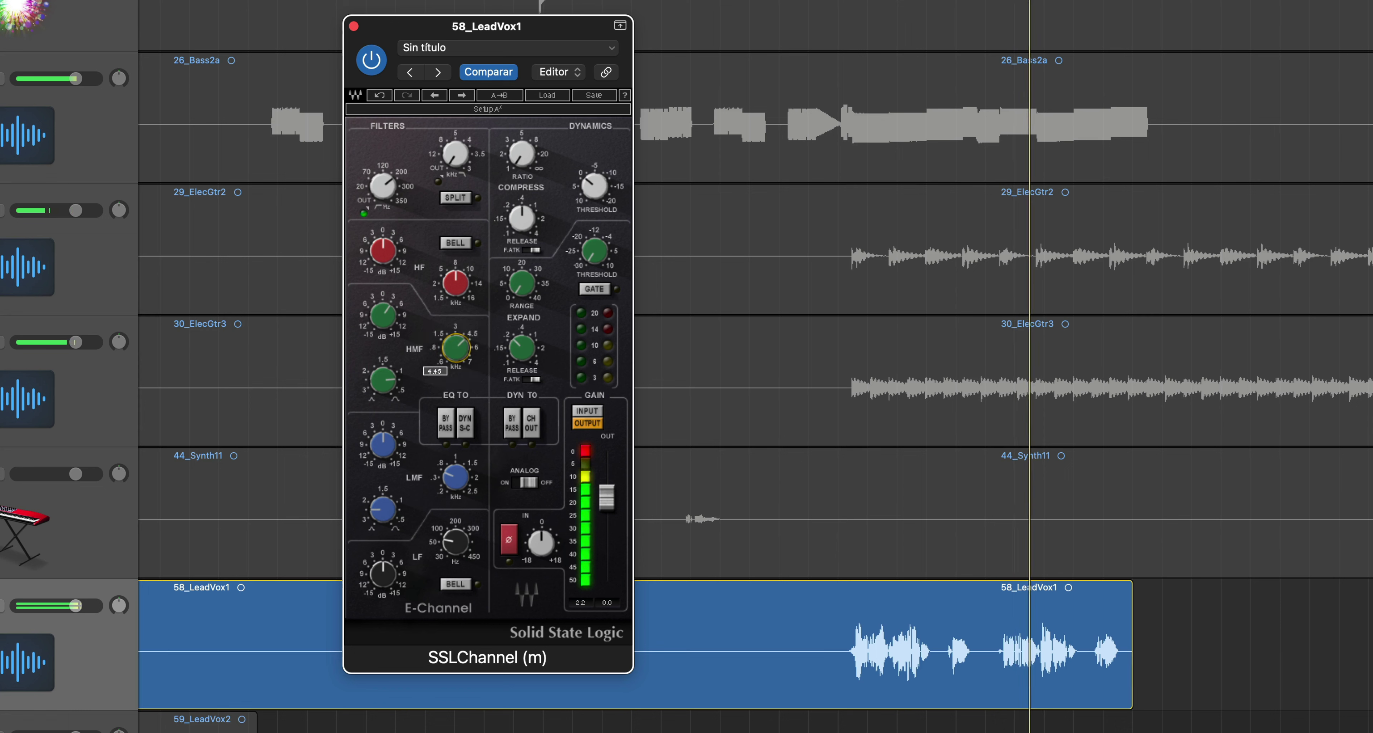
click(373, 65)
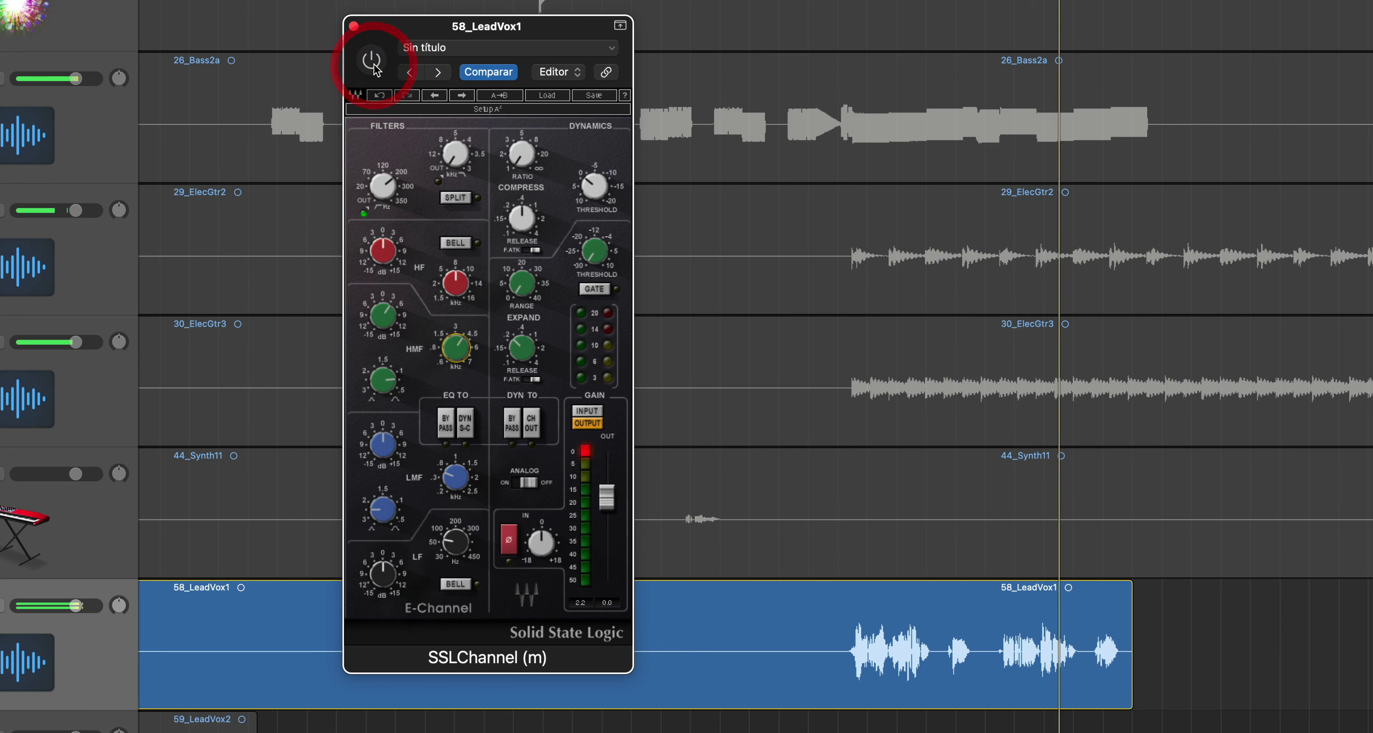
click(372, 60)
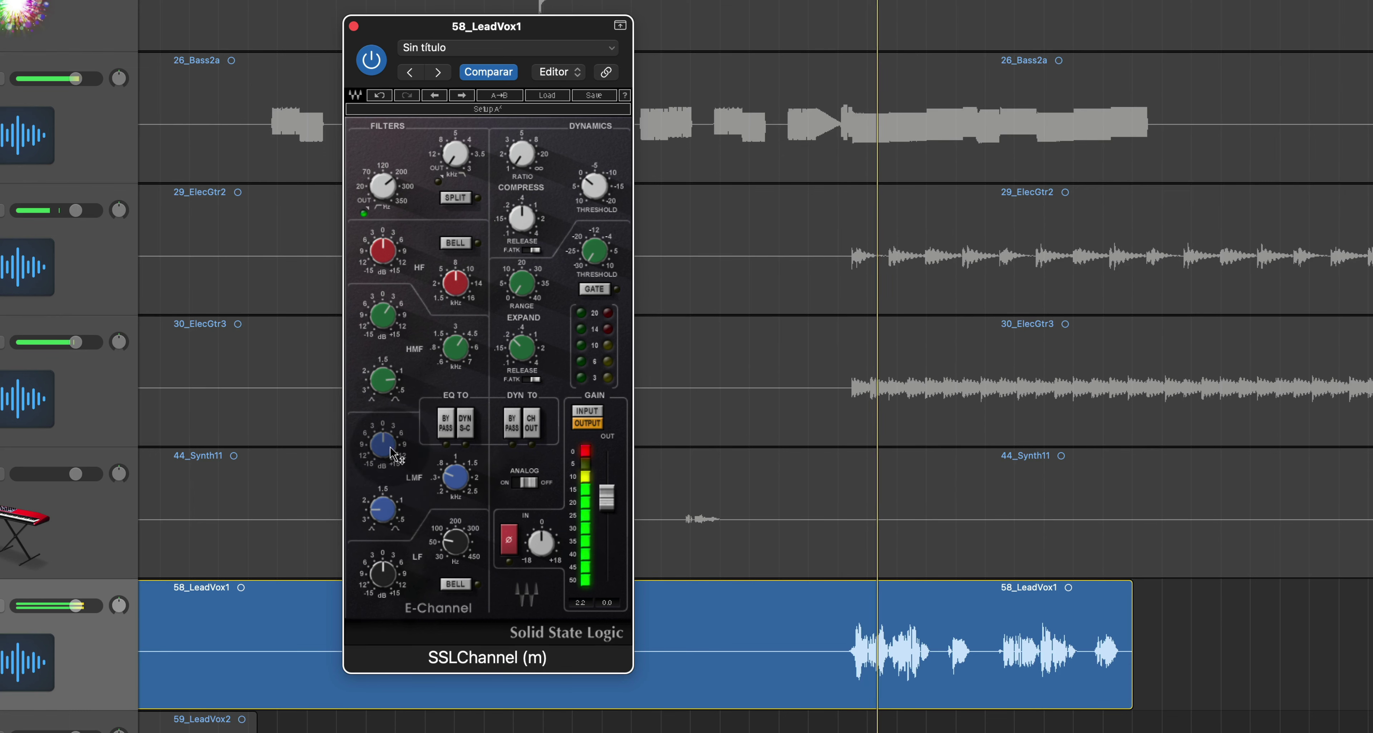
- Boost the LMF band's gain and take the 58_LeadVox1 track out of solo
mouse_move(383, 444)
mouse_down()
mouse_move(383, 421)
mouse_move(387, 450)
mouse_up()
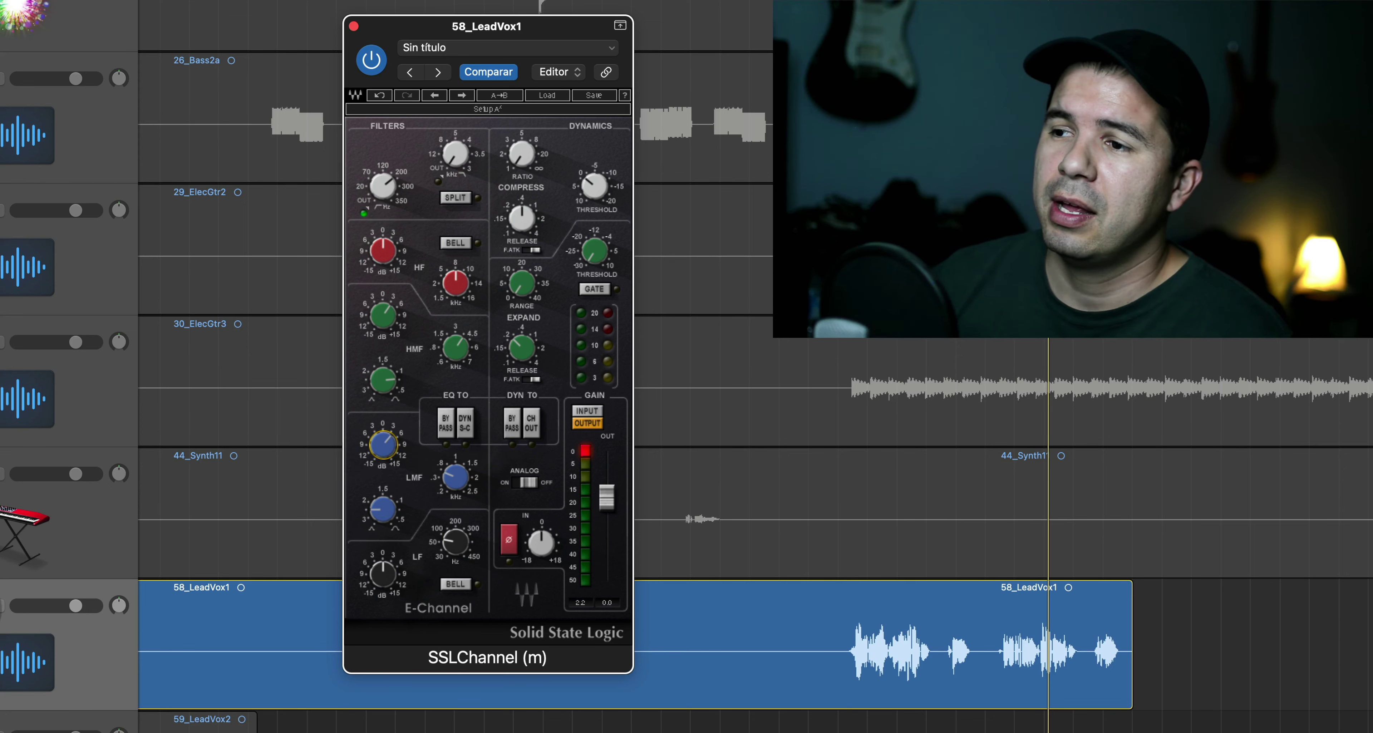
click(1, 607)
- Play the full mix and compare the lead vocal with SSLChannel bypassed and active
key(space)
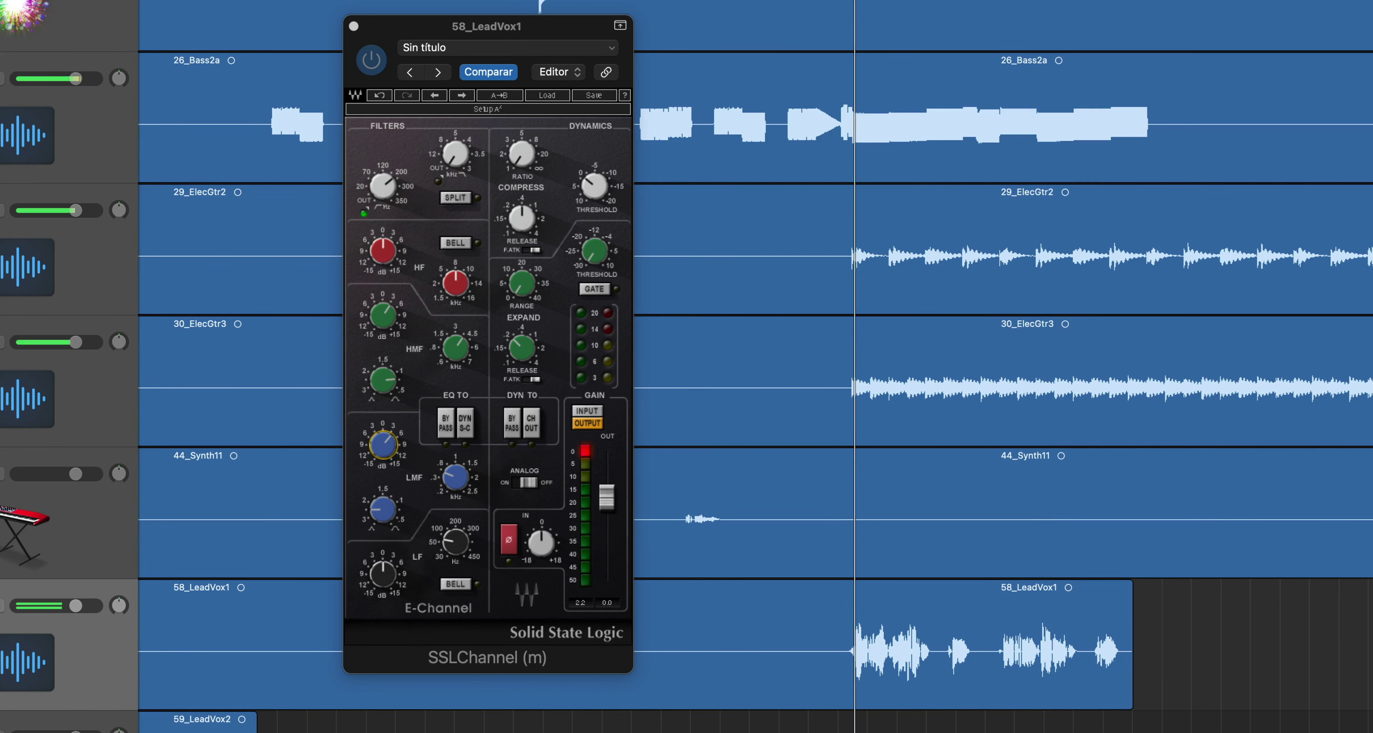
click(373, 53)
click(372, 57)
key(space)
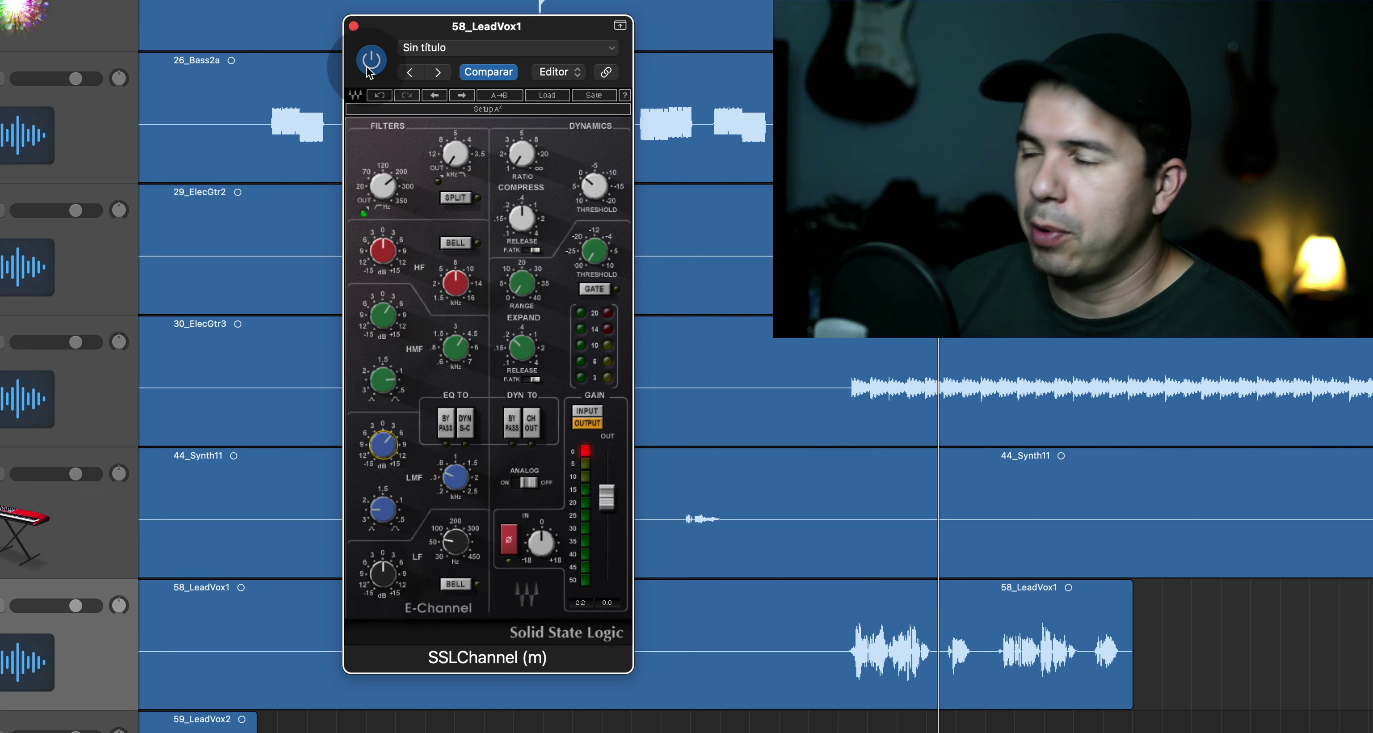
- Lower SSLChannel's output gain to -1.1 dB during playback and compare the level against bypass
key(space)
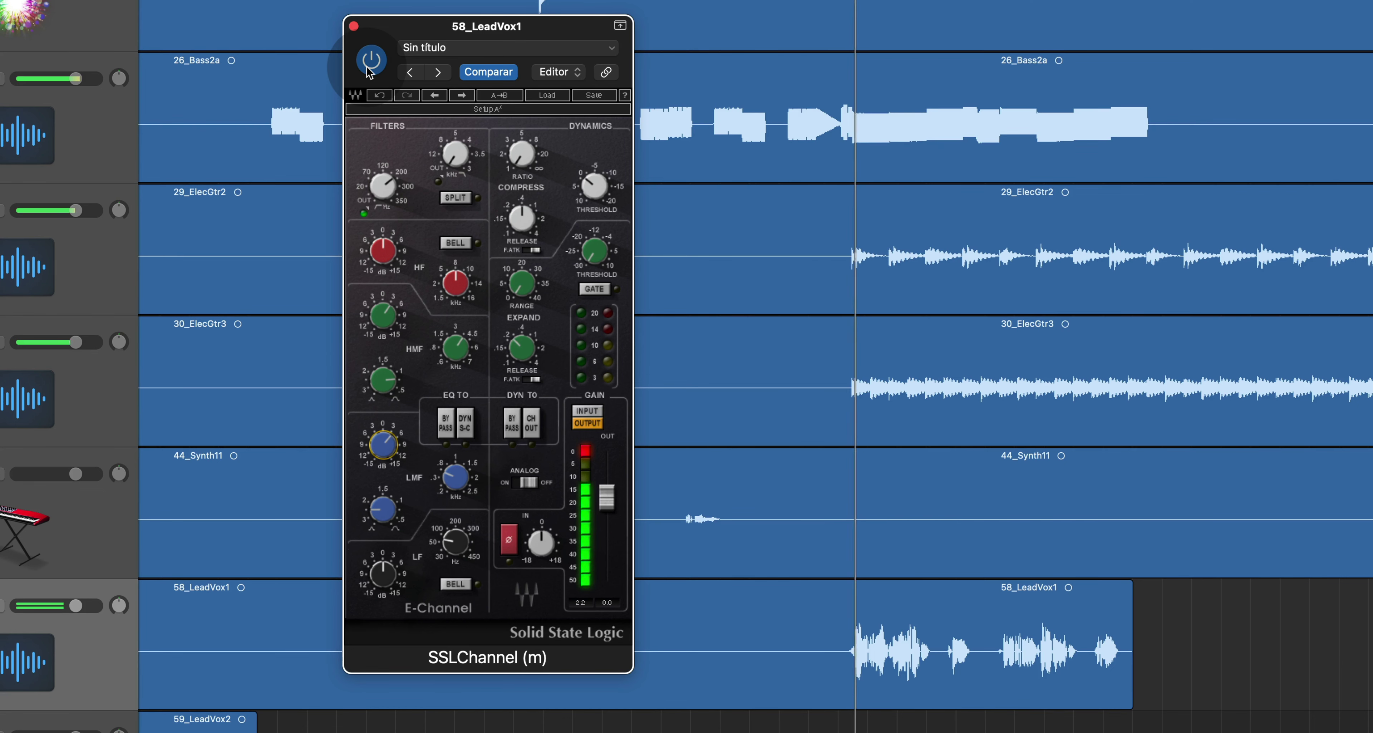
drag(608, 494, 608, 499)
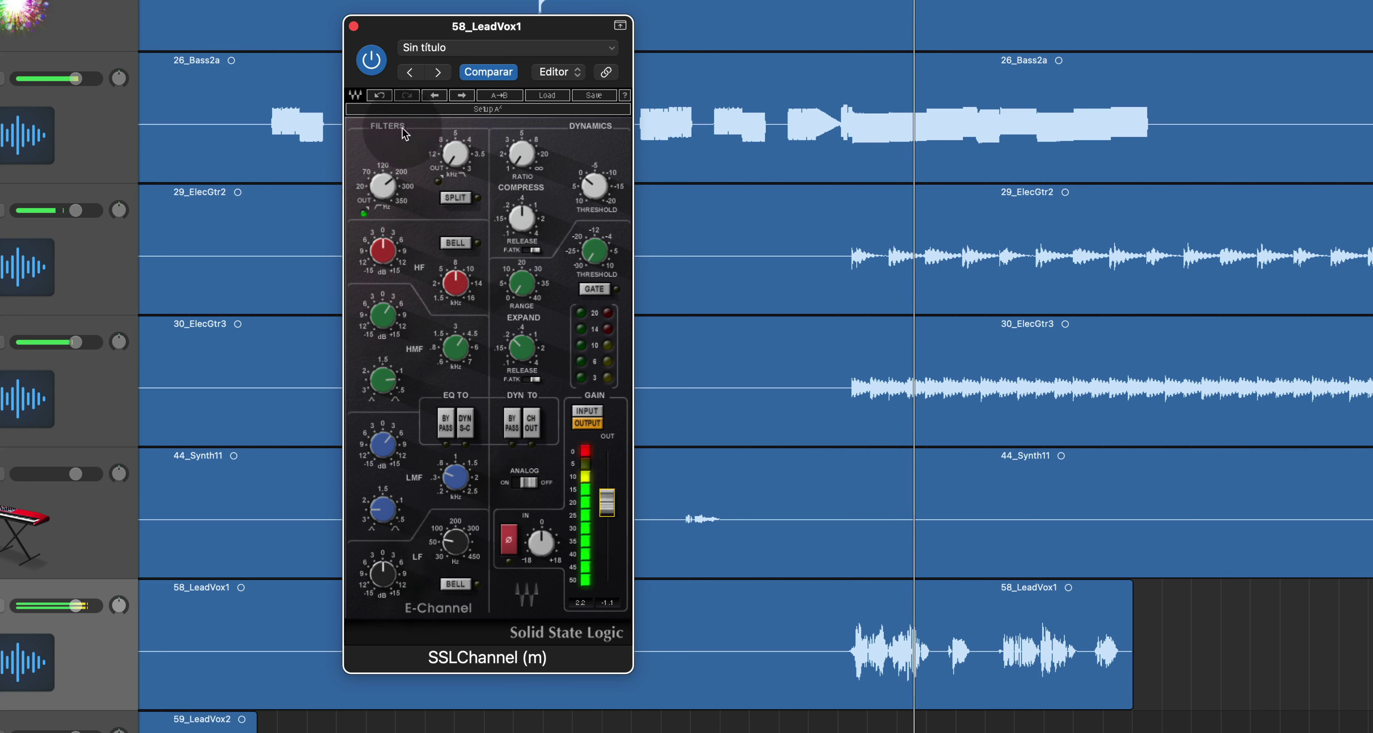
click(370, 59)
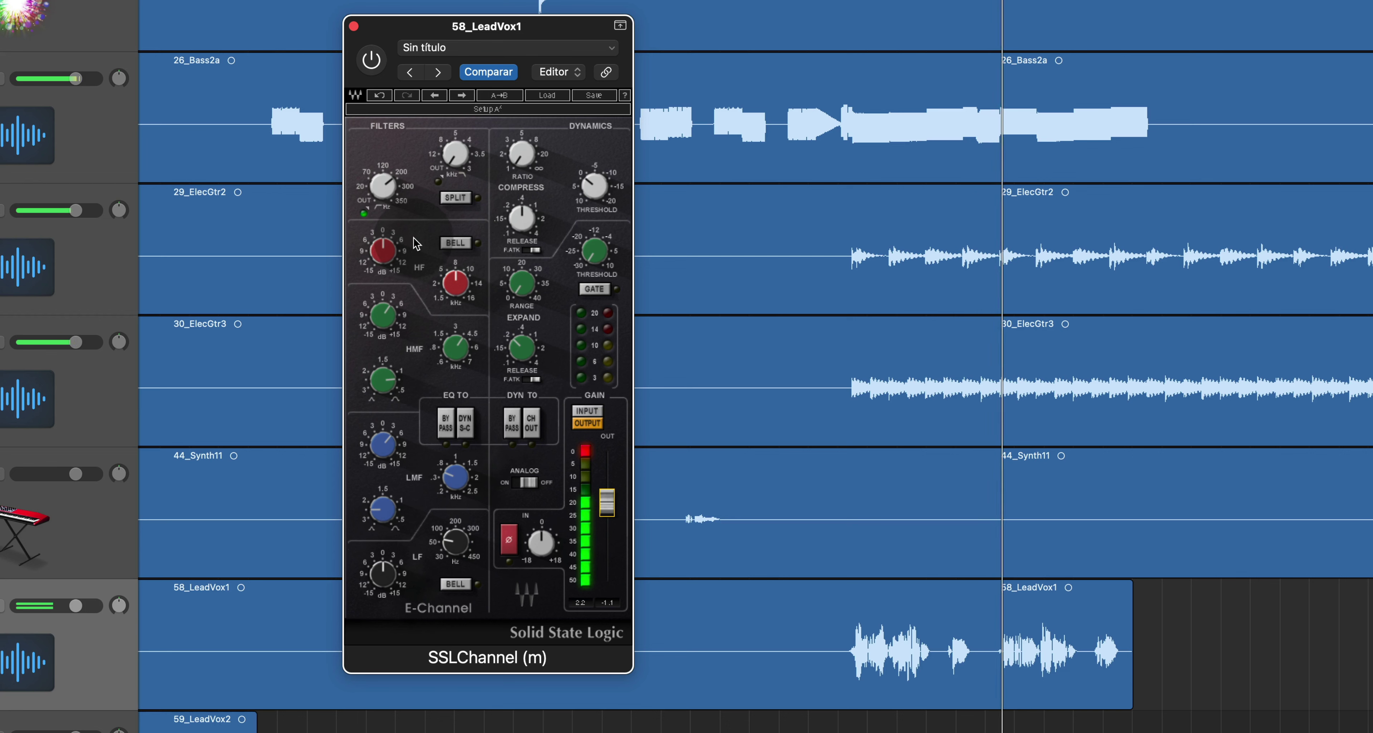
click(371, 59)
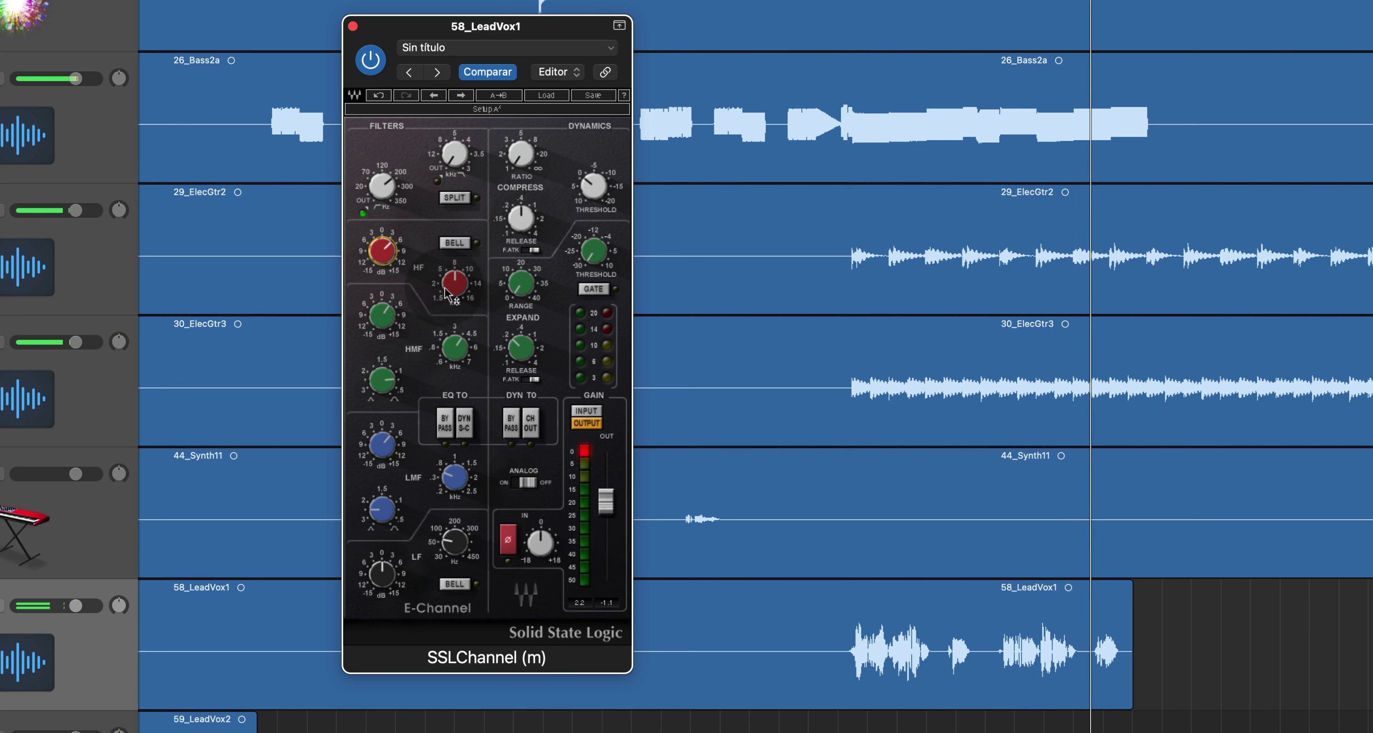
- Boost the HF band's gain, lower the output to -2.1 dB and compare the vocal against bypass
mouse_move(388, 260)
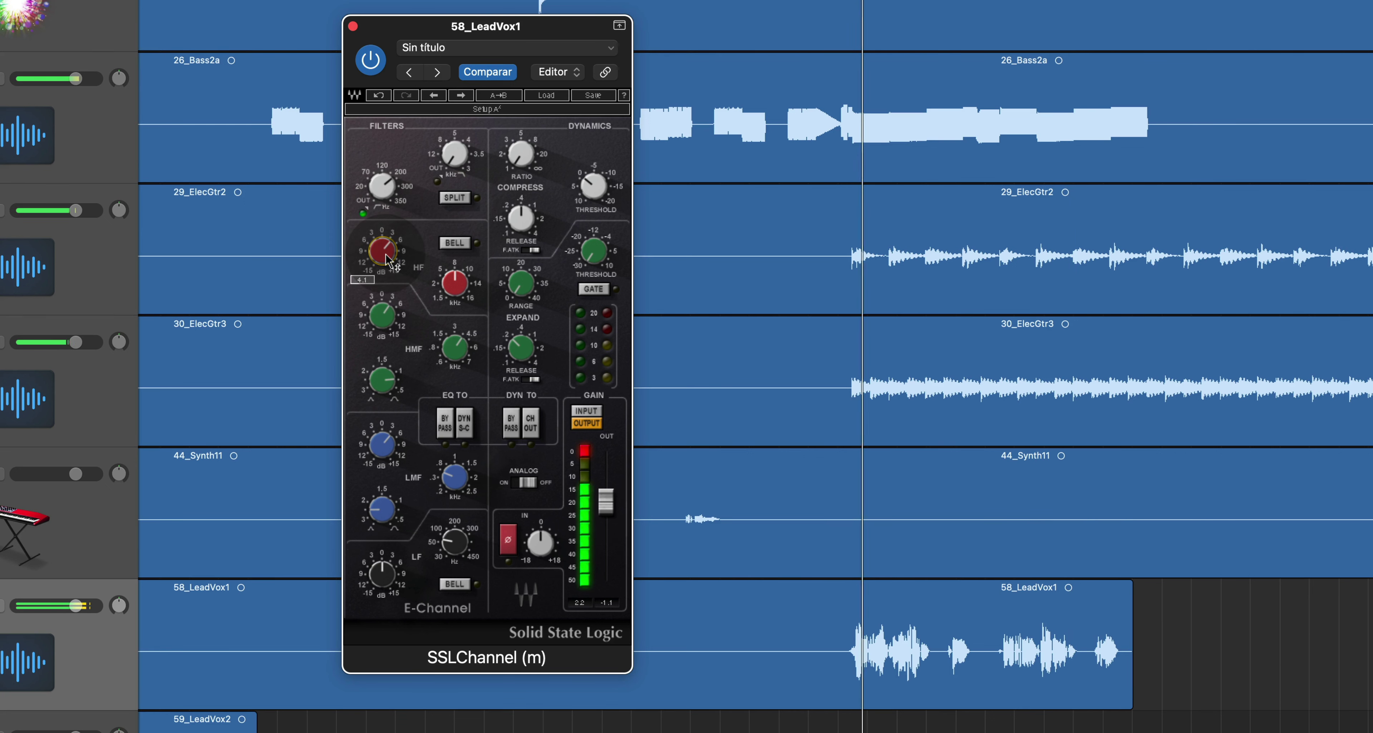
click(376, 71)
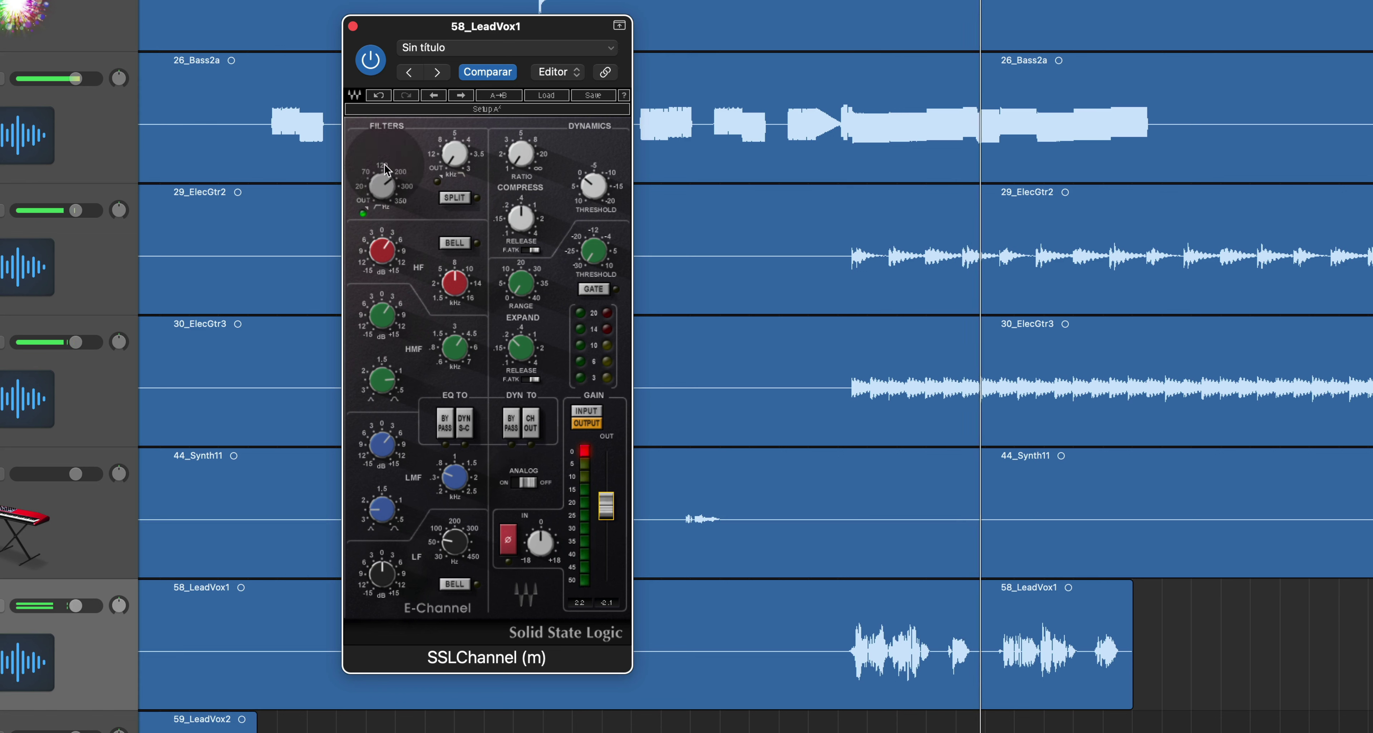
click(373, 58)
click(373, 58)
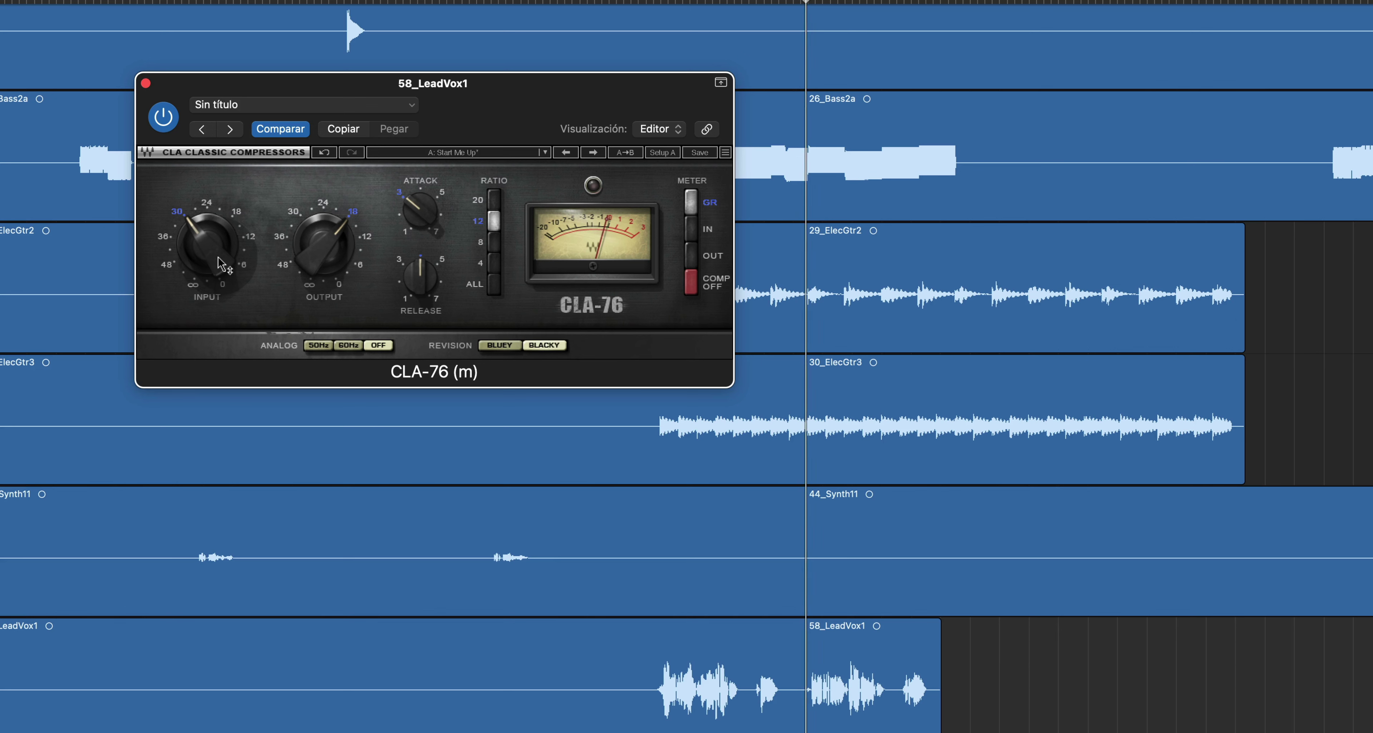
- On the CLA-76 compressor, set the input to 24 and the ratio to 20, and switch the meter to IN
mouse_move(208, 245)
mouse_down()
mouse_move(208, 224)
mouse_move(225, 261)
mouse_up()
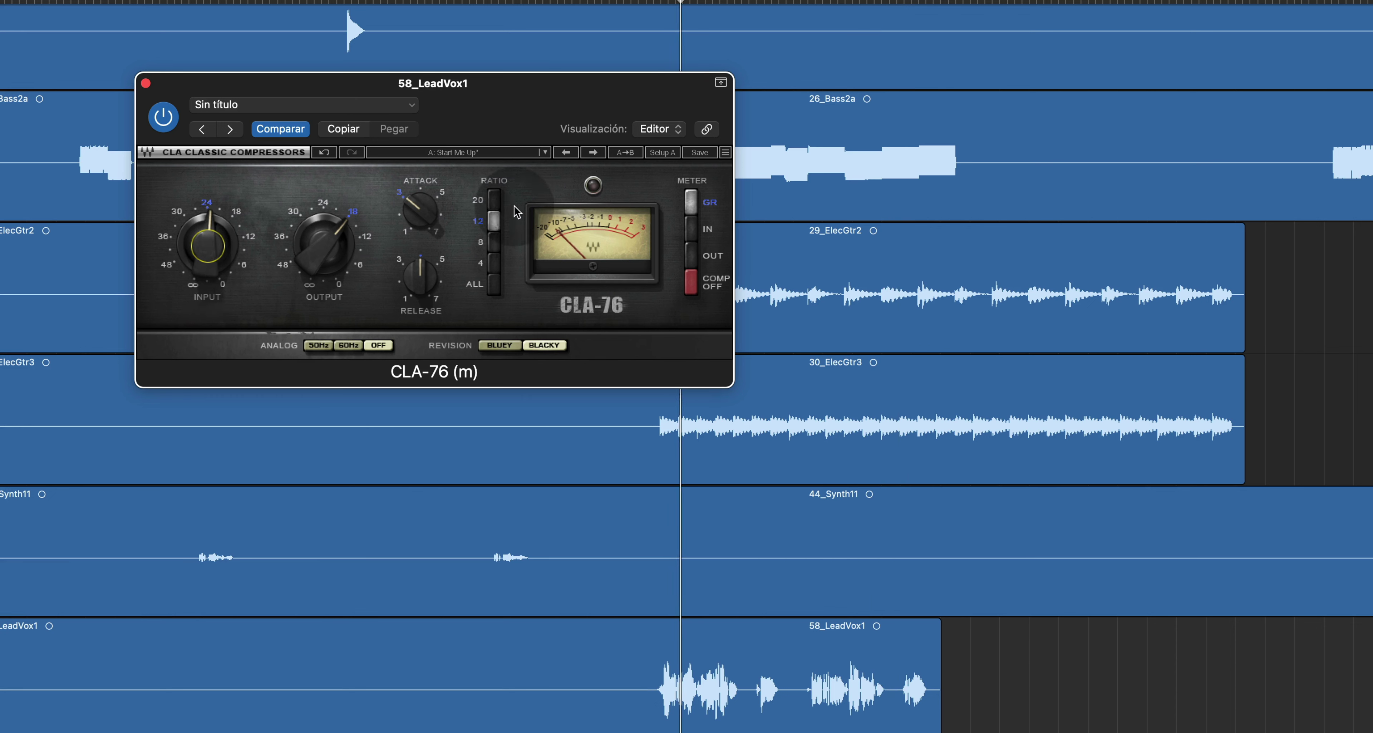
click(493, 201)
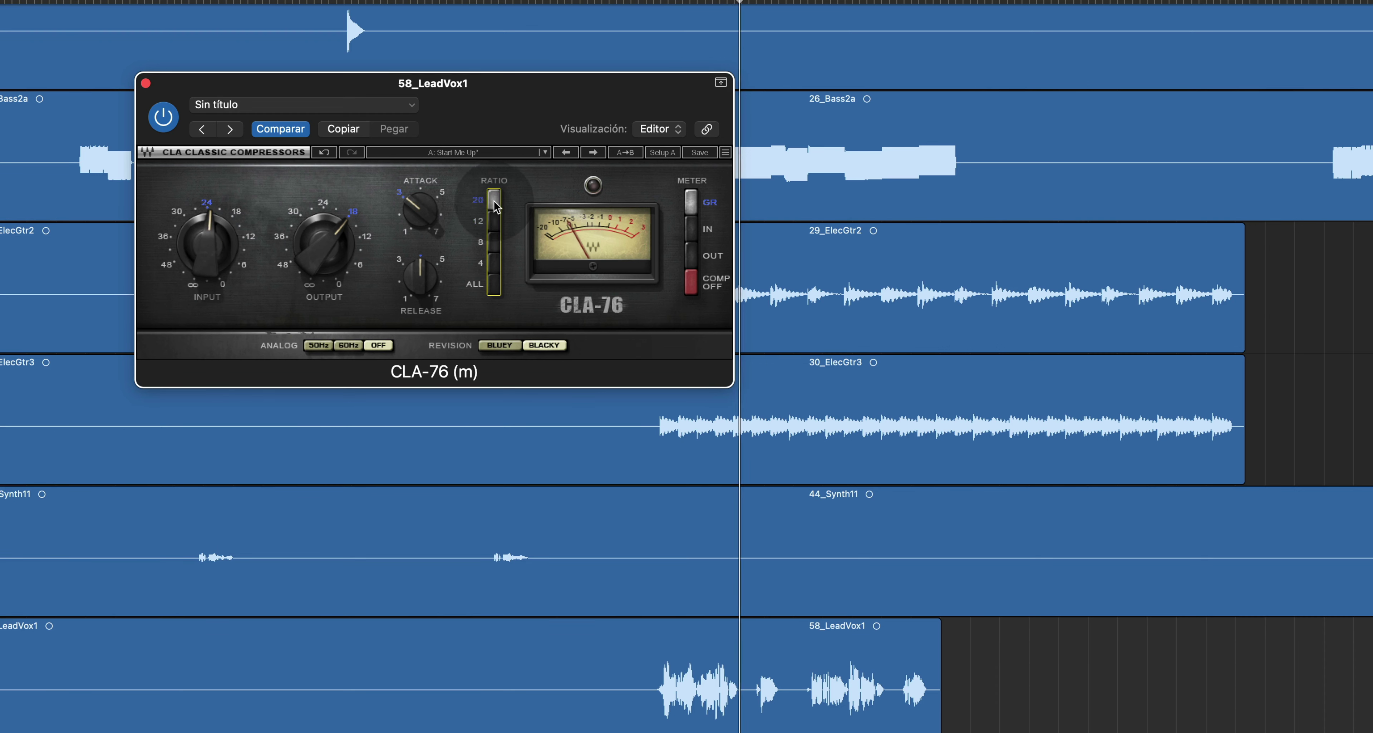
click(691, 229)
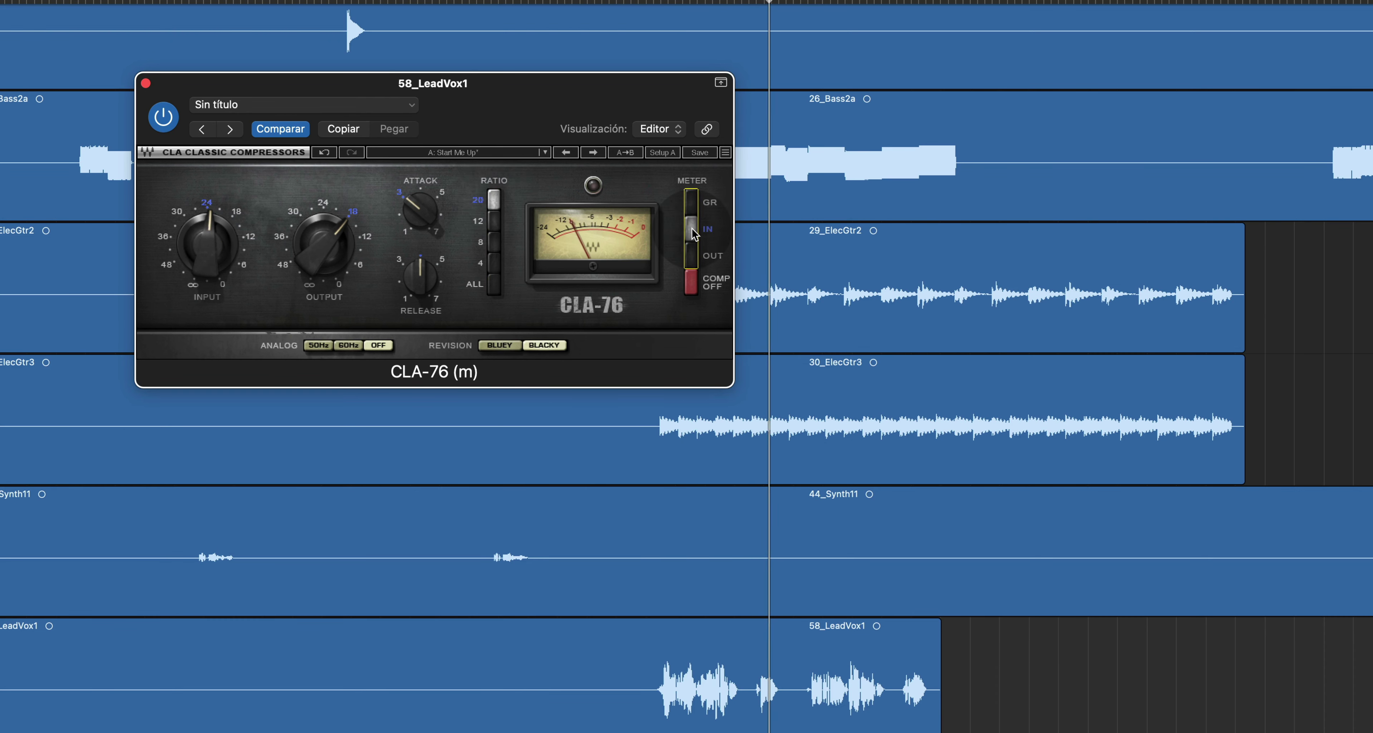
- Switch the CLA-76 meter to GR, lower the attack to about 2, and compare the lead vocal with the compressor bypassed and active
click(691, 201)
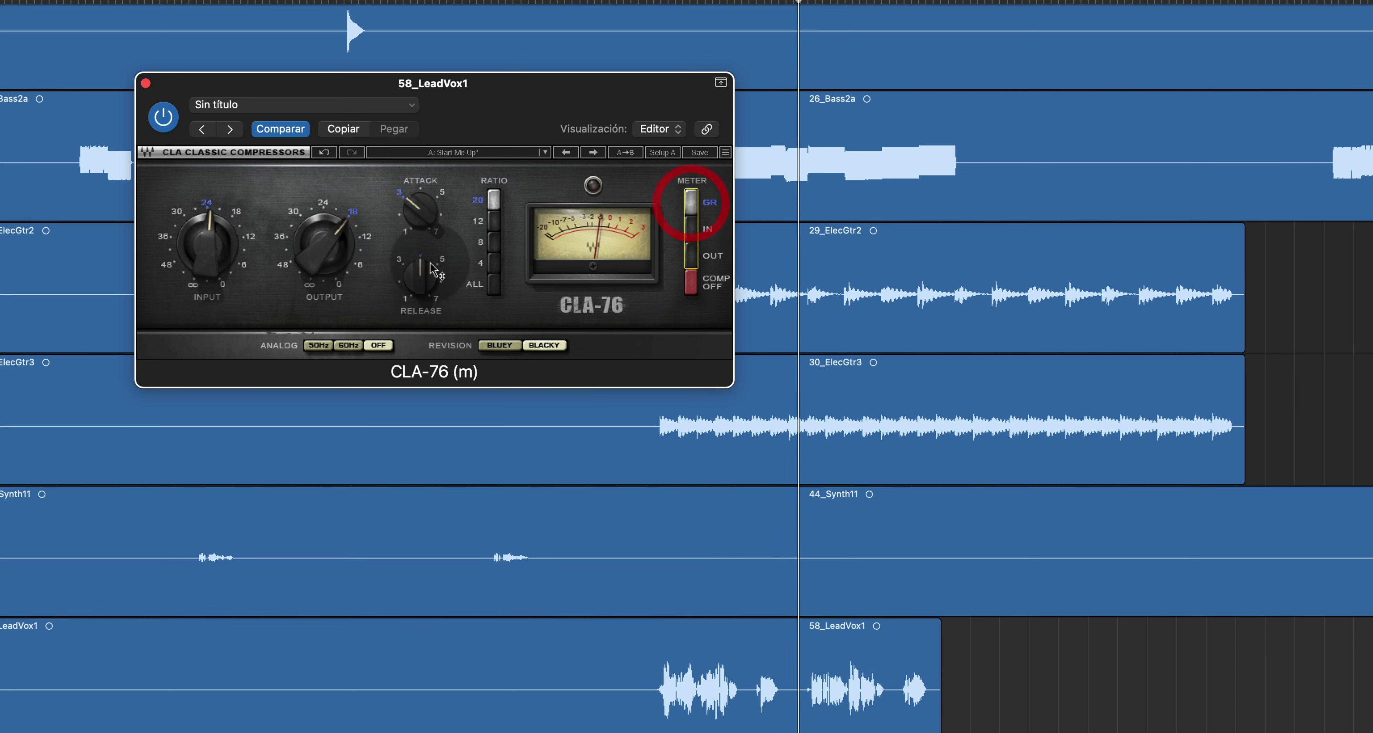
mouse_move(422, 263)
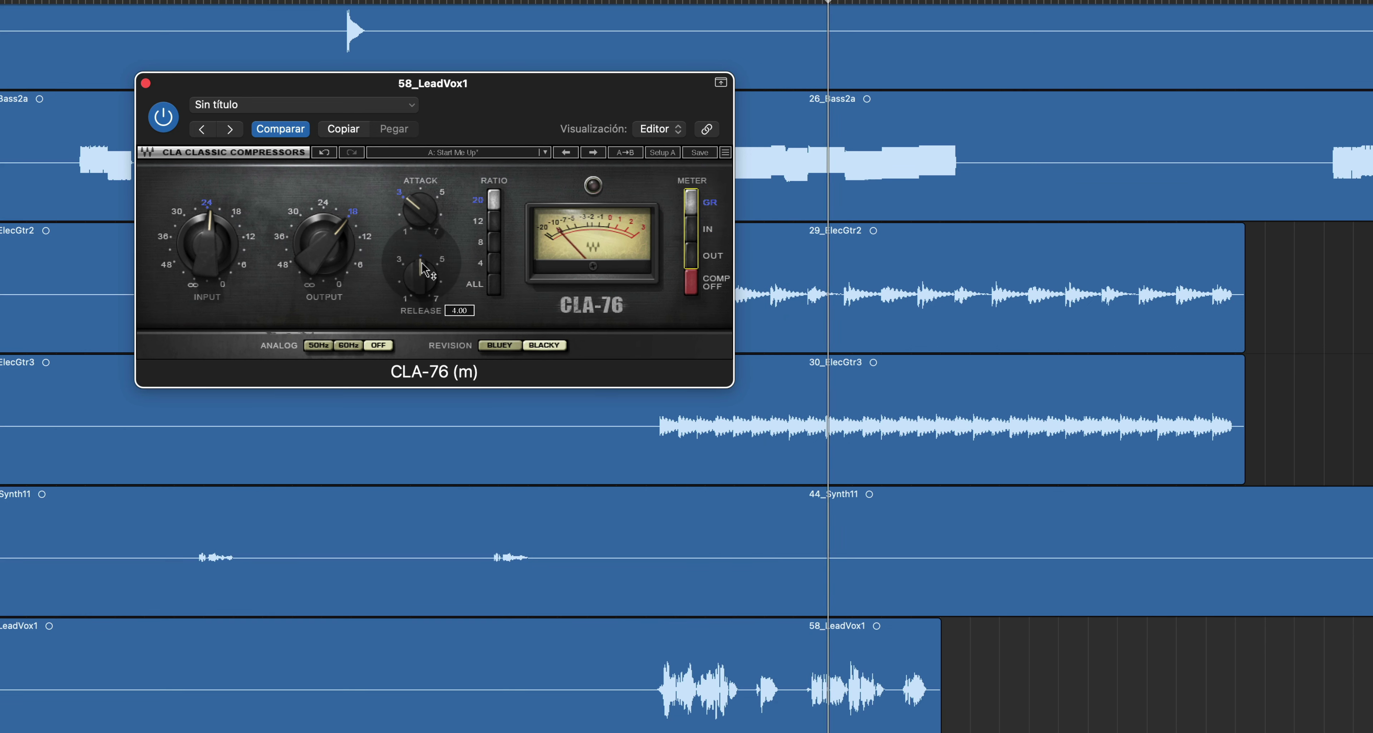
drag(413, 221, 383, 236)
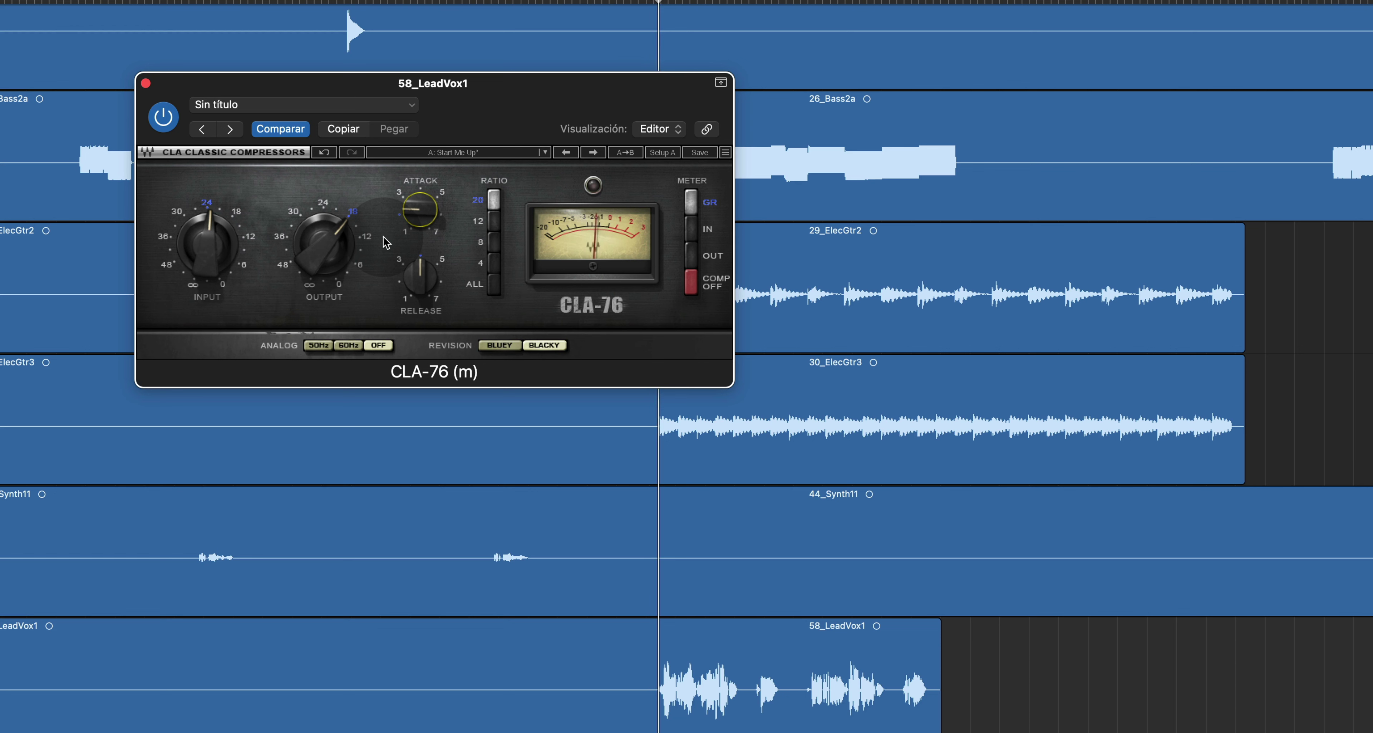
click(167, 119)
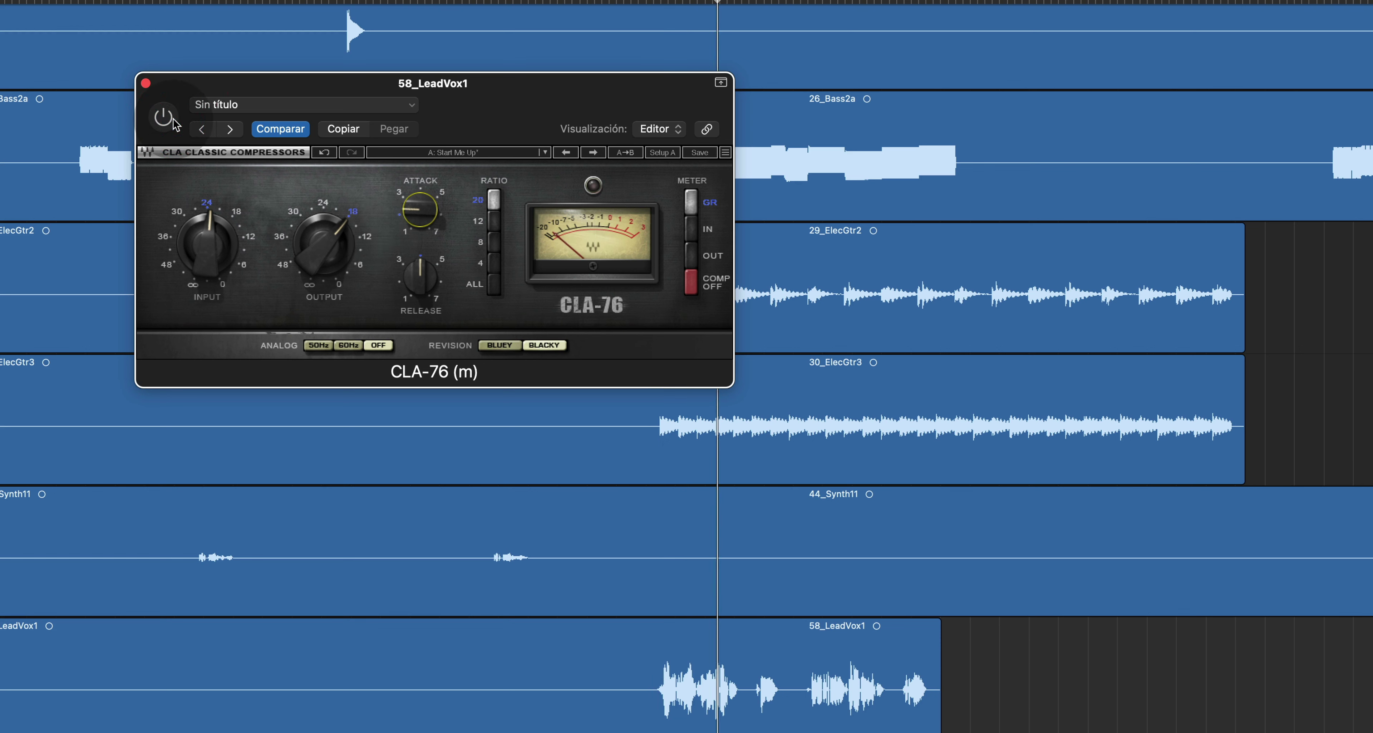
click(173, 121)
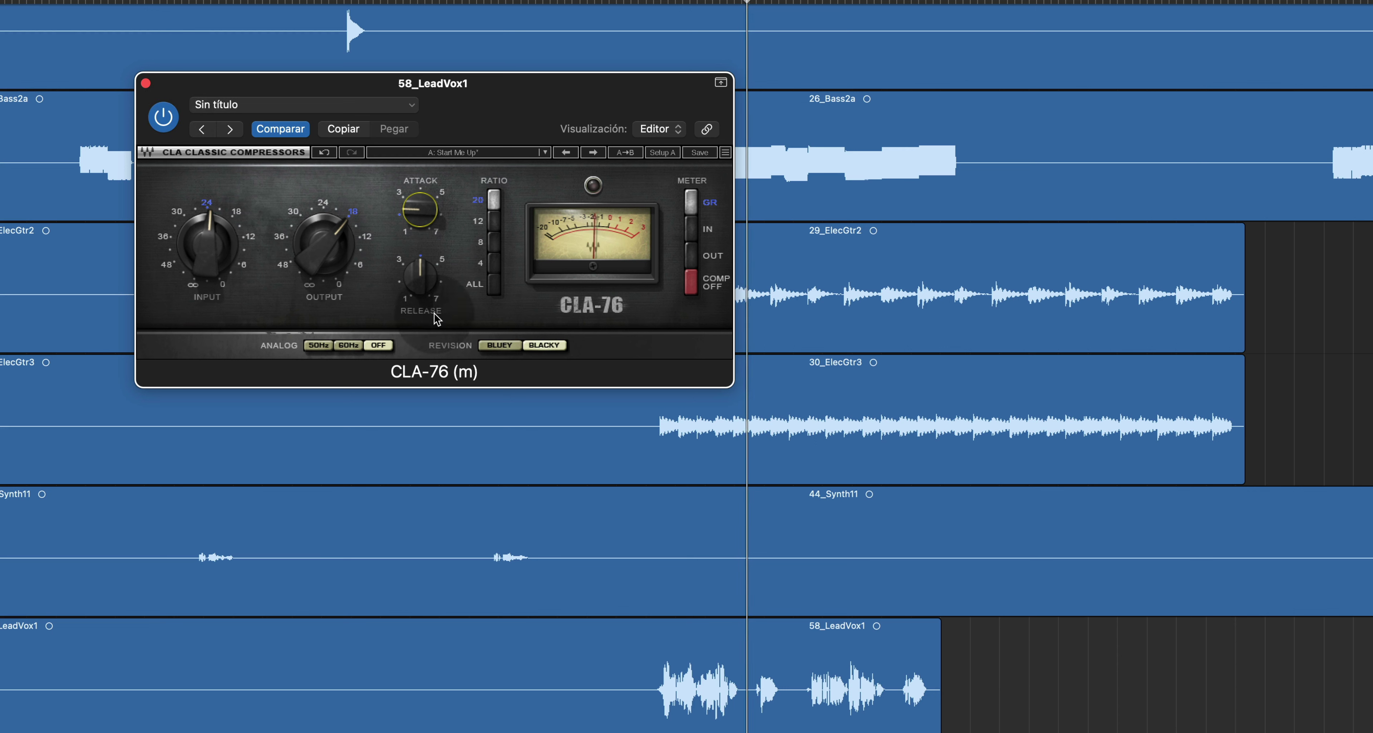
- Lower the CLA-76 output slightly during playback and compare the vocal level against bypass
drag(333, 249, 331, 262)
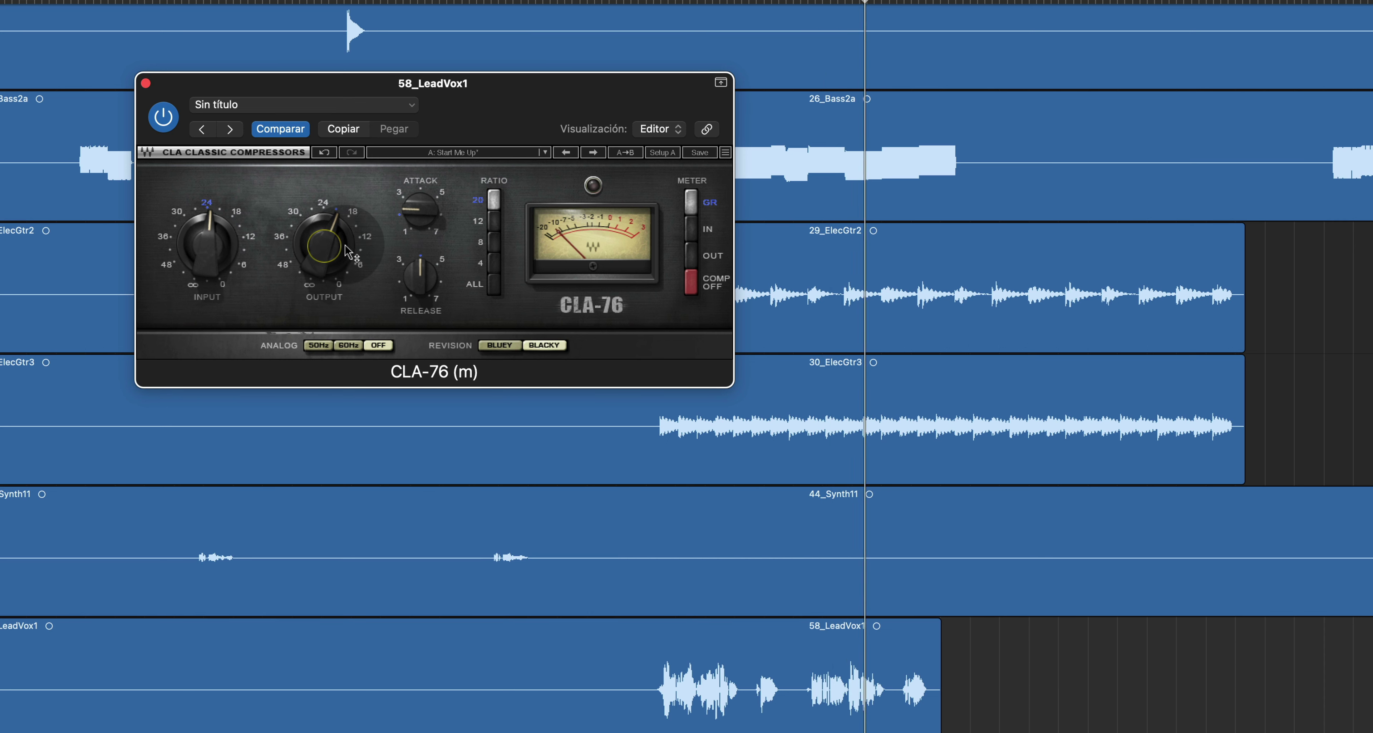
click(164, 117)
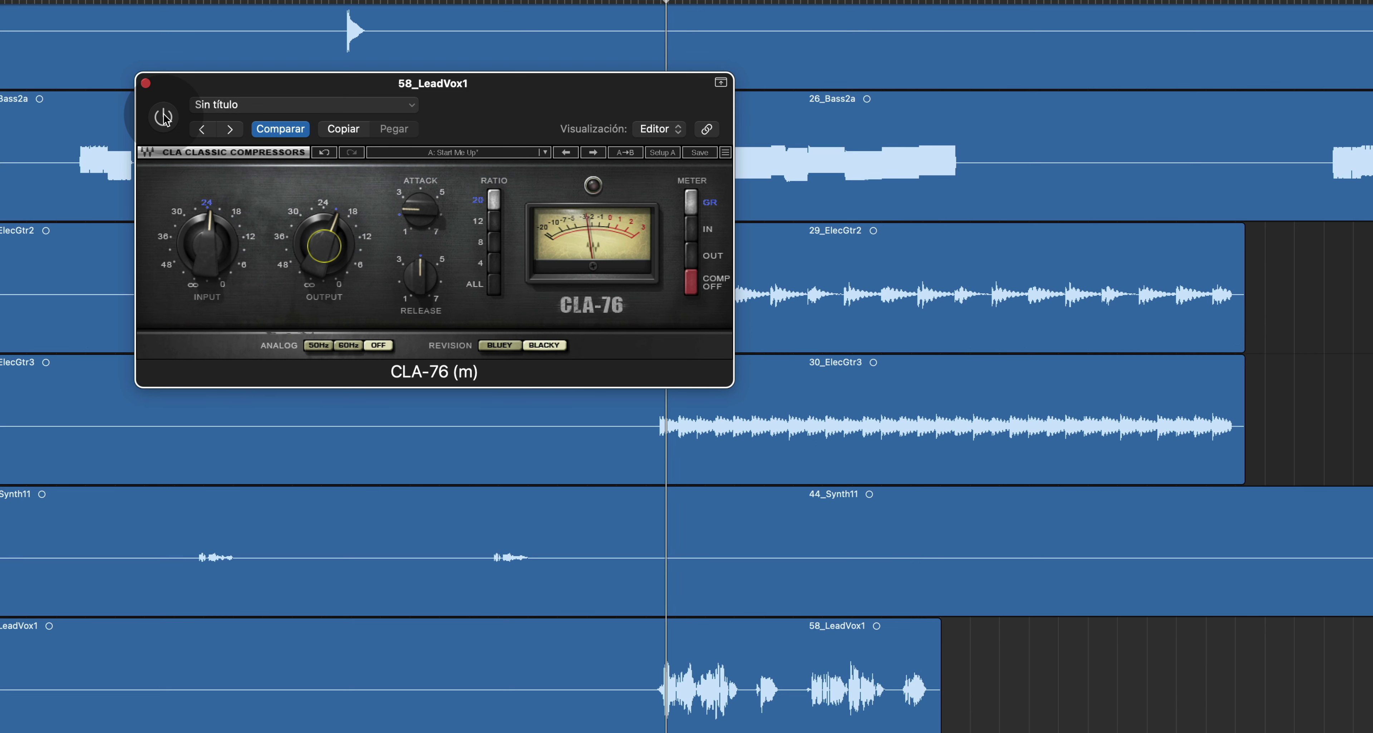
click(164, 116)
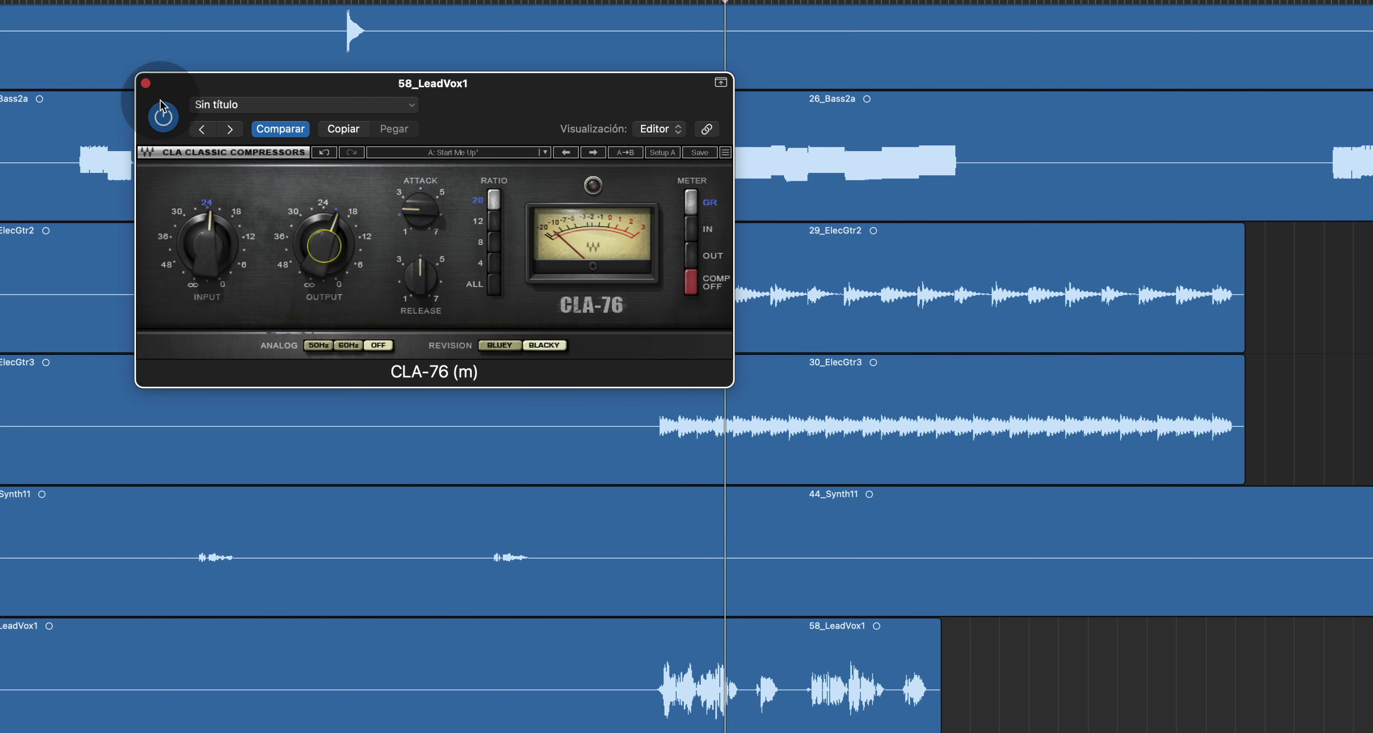
drag(306, 228, 306, 225)
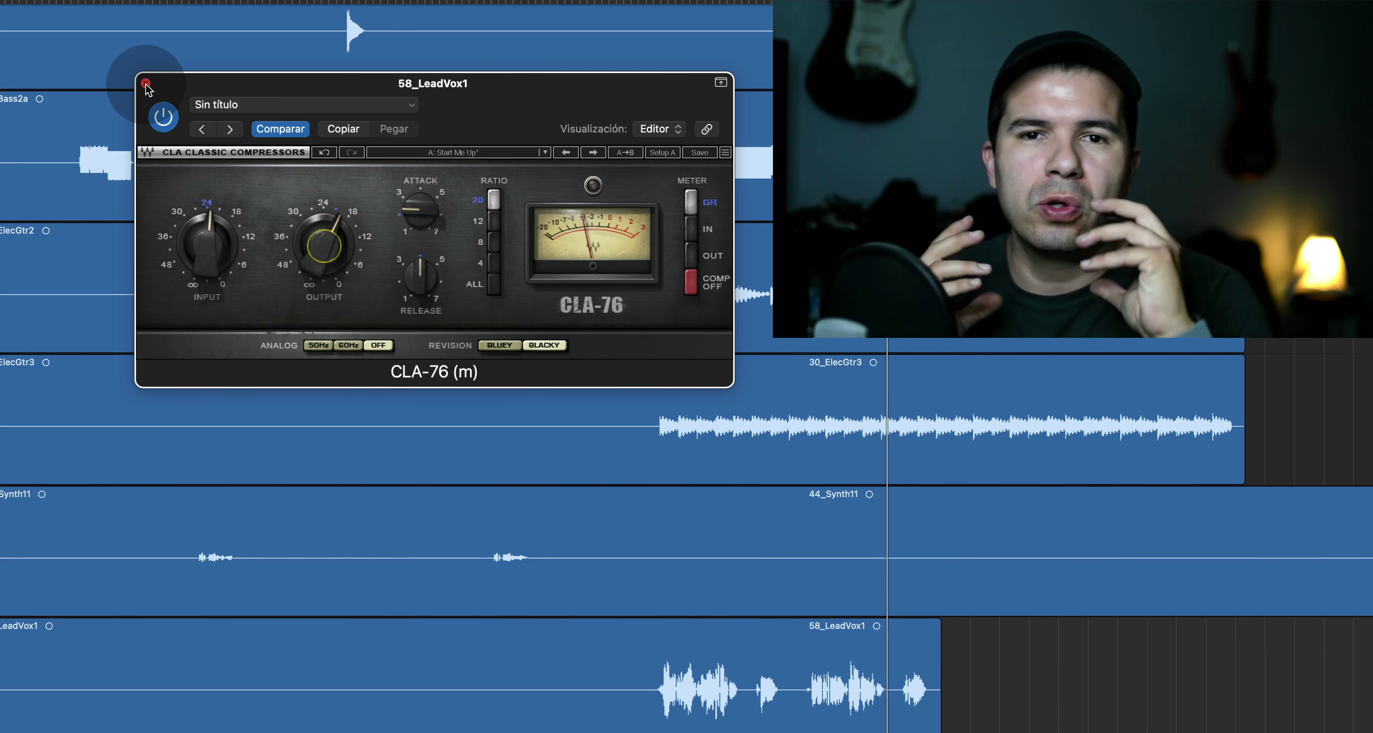
- Close CLA-76, enable the Sibilance de-esser on the lead vocal, and turn on its Monitor during playback
click(146, 84)
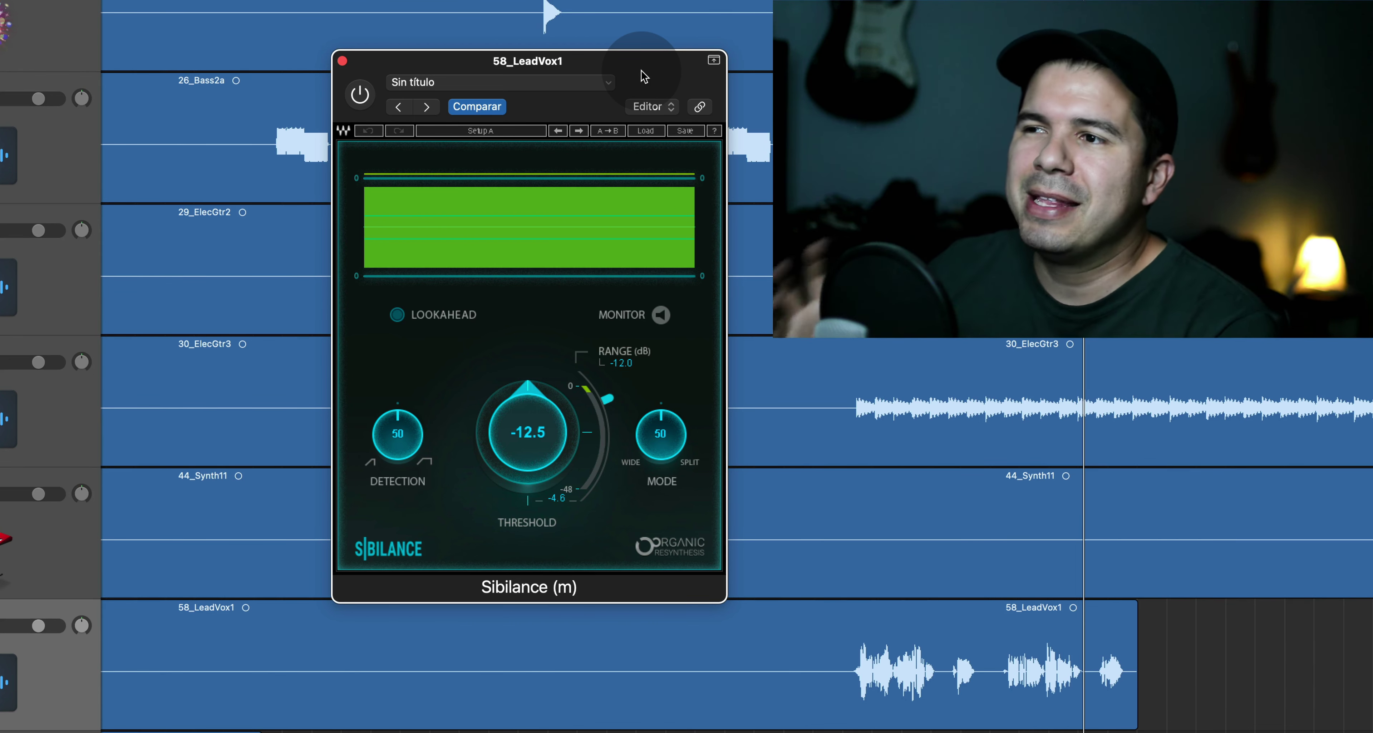
click(360, 95)
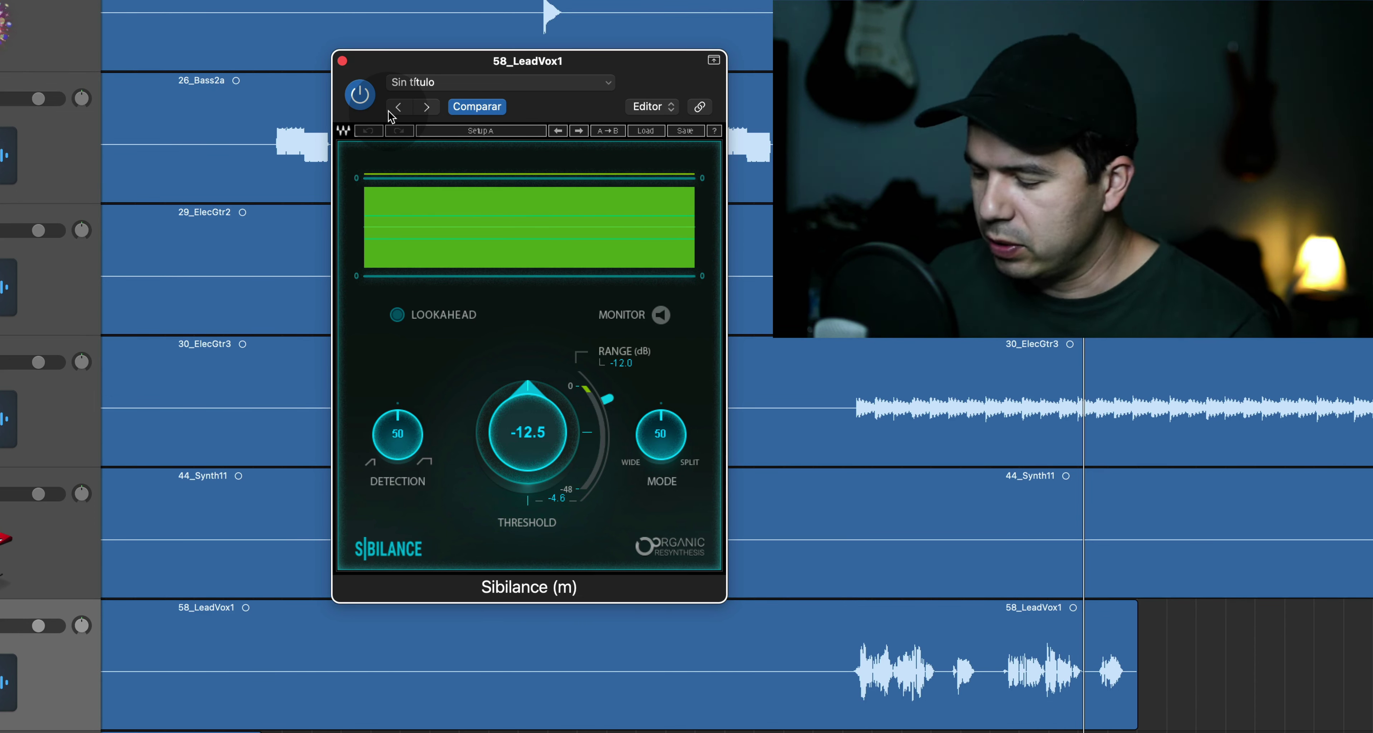
key(space)
click(661, 314)
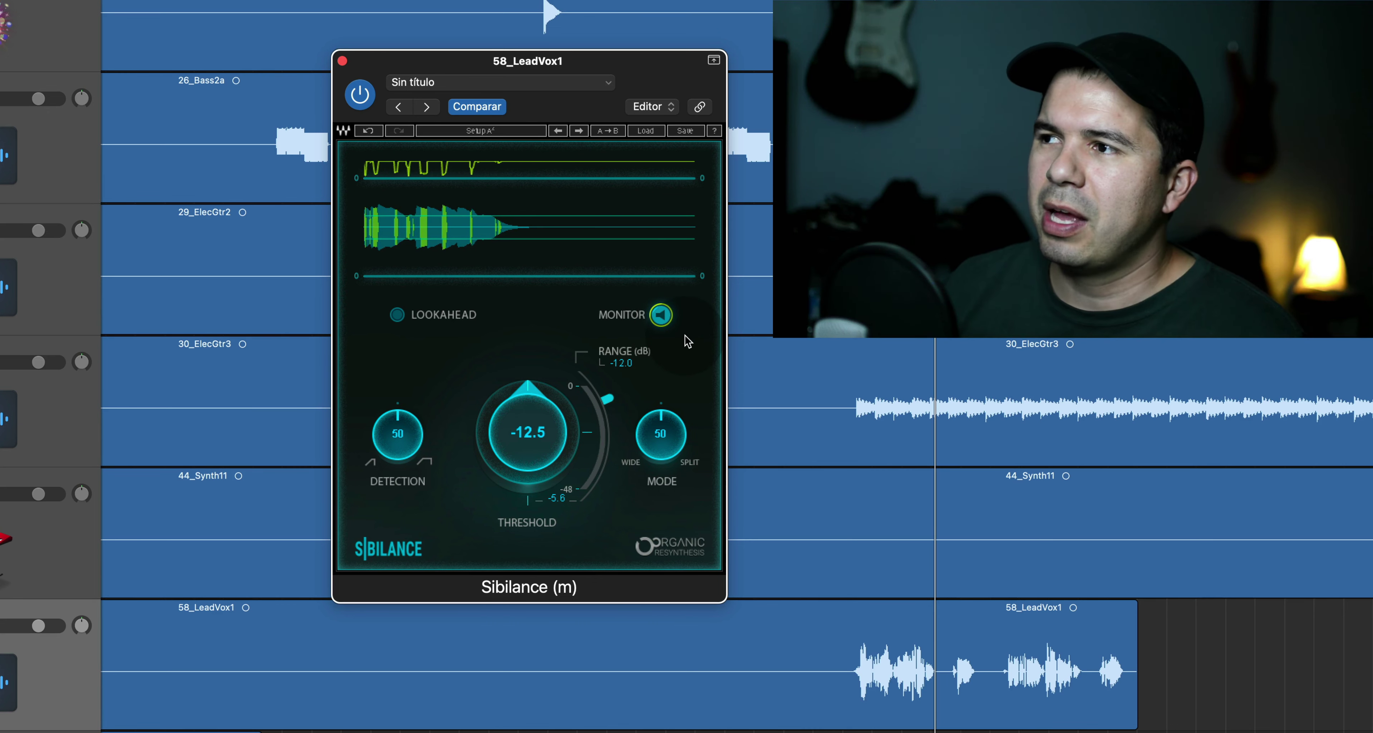
- Audition the lead vocal in solo and in the mix, toggling Sibilance's Monitor to check the de-essing
click(1, 626)
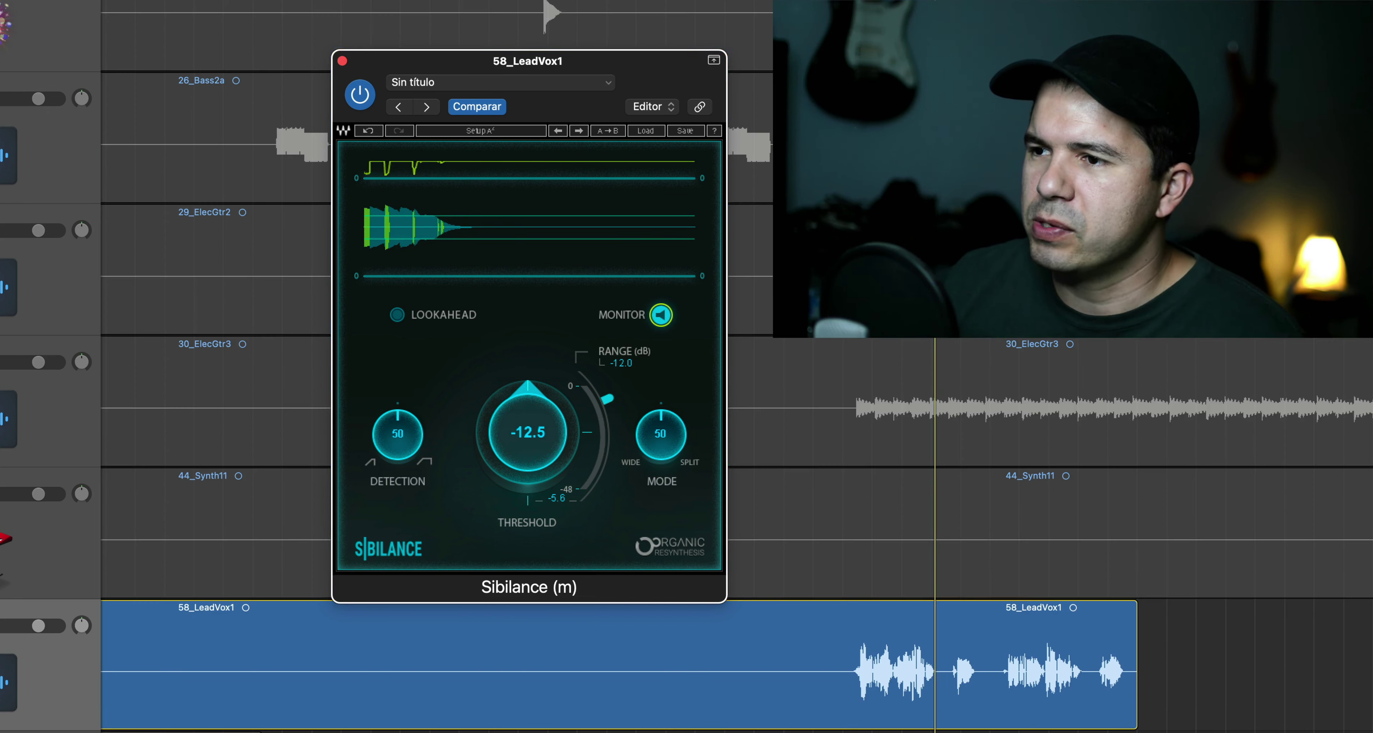
key(space)
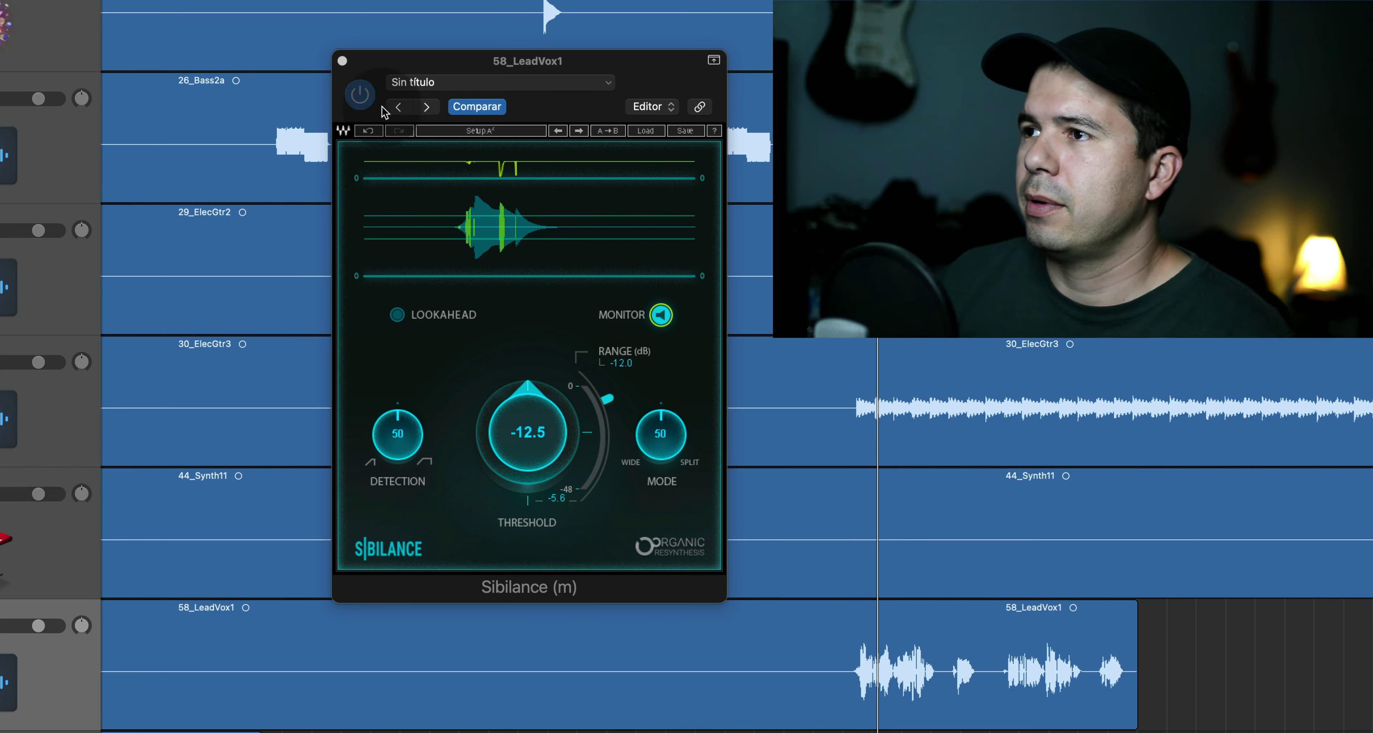
click(659, 314)
click(660, 314)
key(space)
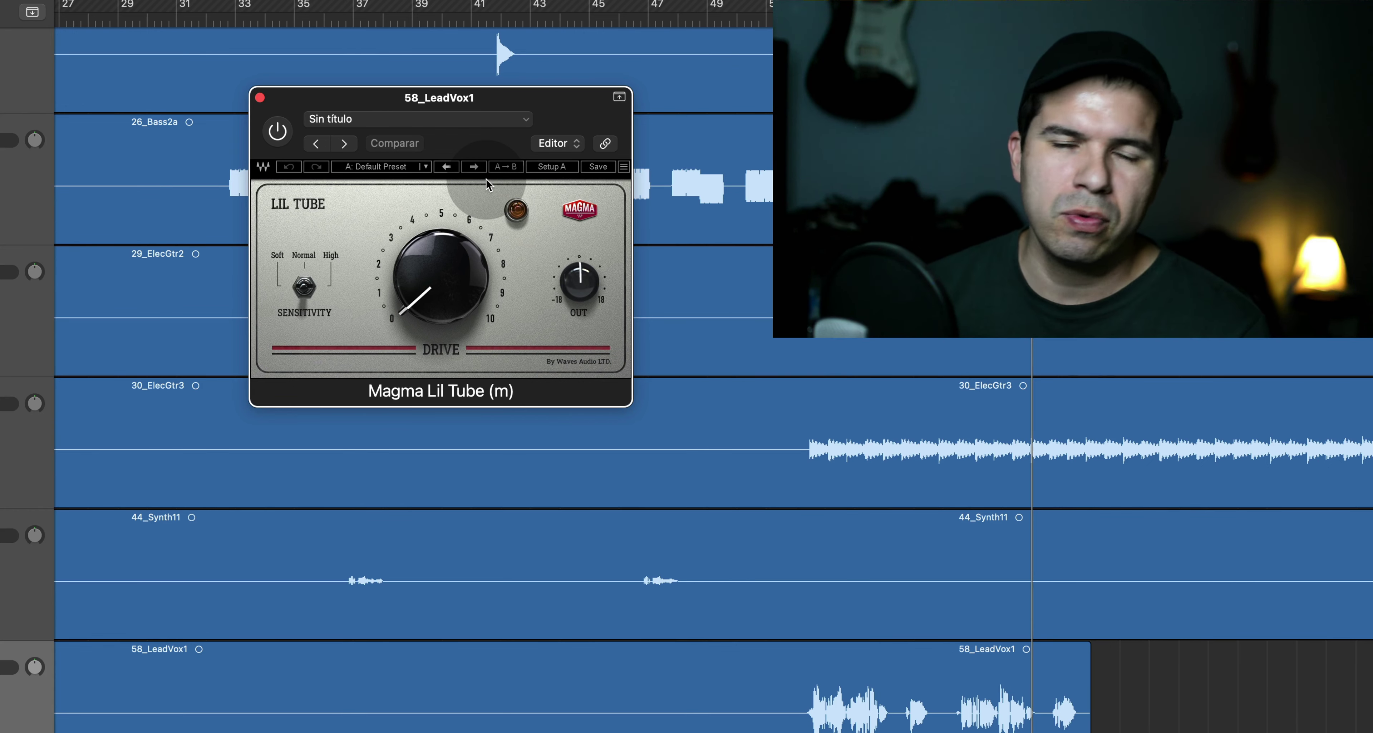
- Enable Magma Lil Tube on the lead vocal and raise its drive to slightly above 4 during playback
drag(452, 100, 476, 101)
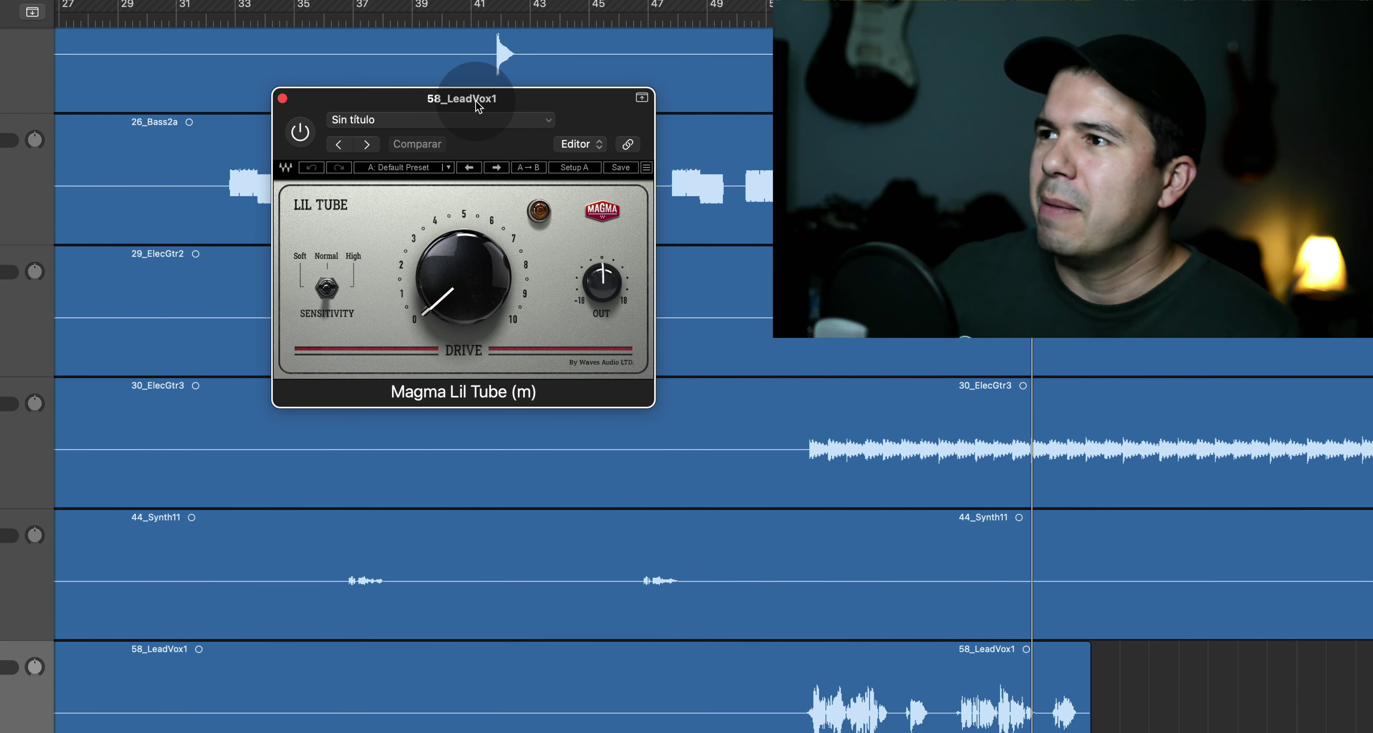
click(476, 101)
click(300, 132)
key(space)
drag(464, 277, 464, 229)
- Compare the vocal with Lil Tube bypassed and active, and lower the drive to about 3.3
click(297, 132)
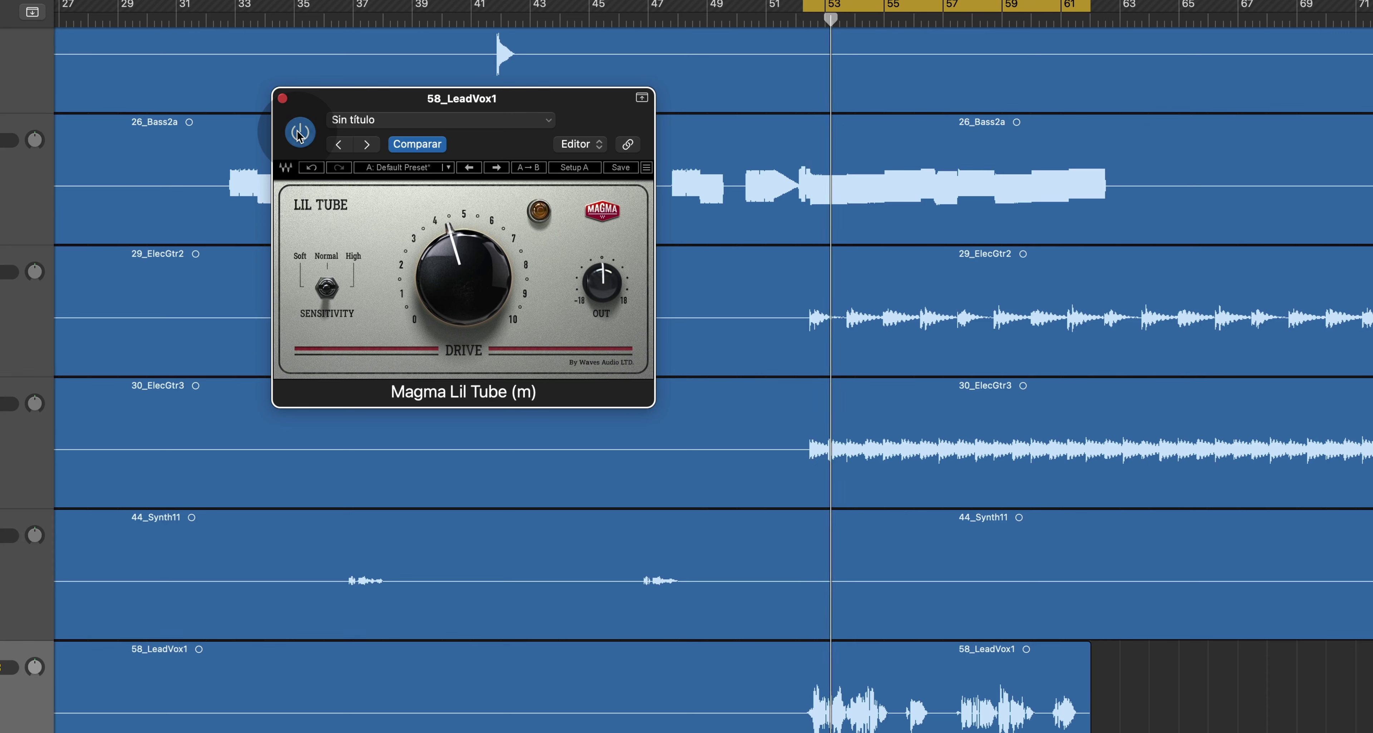
click(297, 132)
click(297, 132)
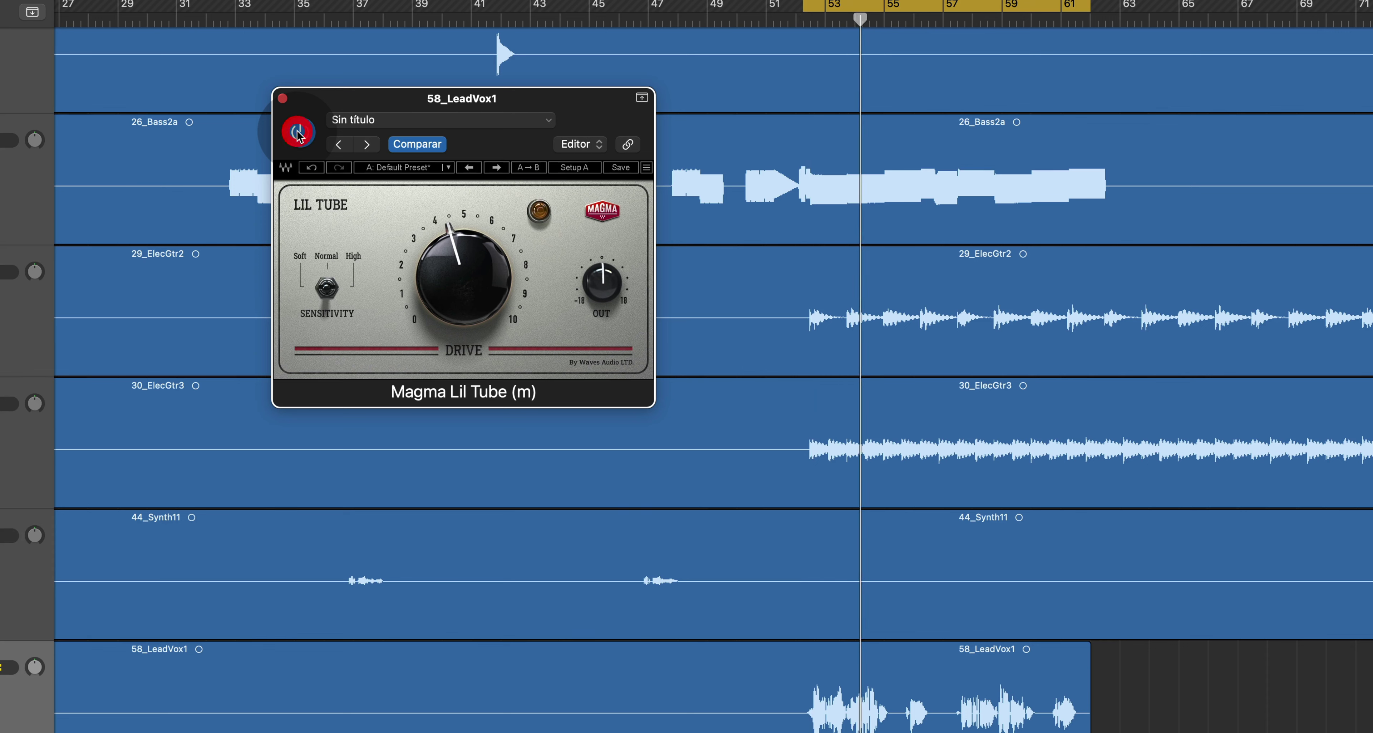
drag(464, 277, 464, 296)
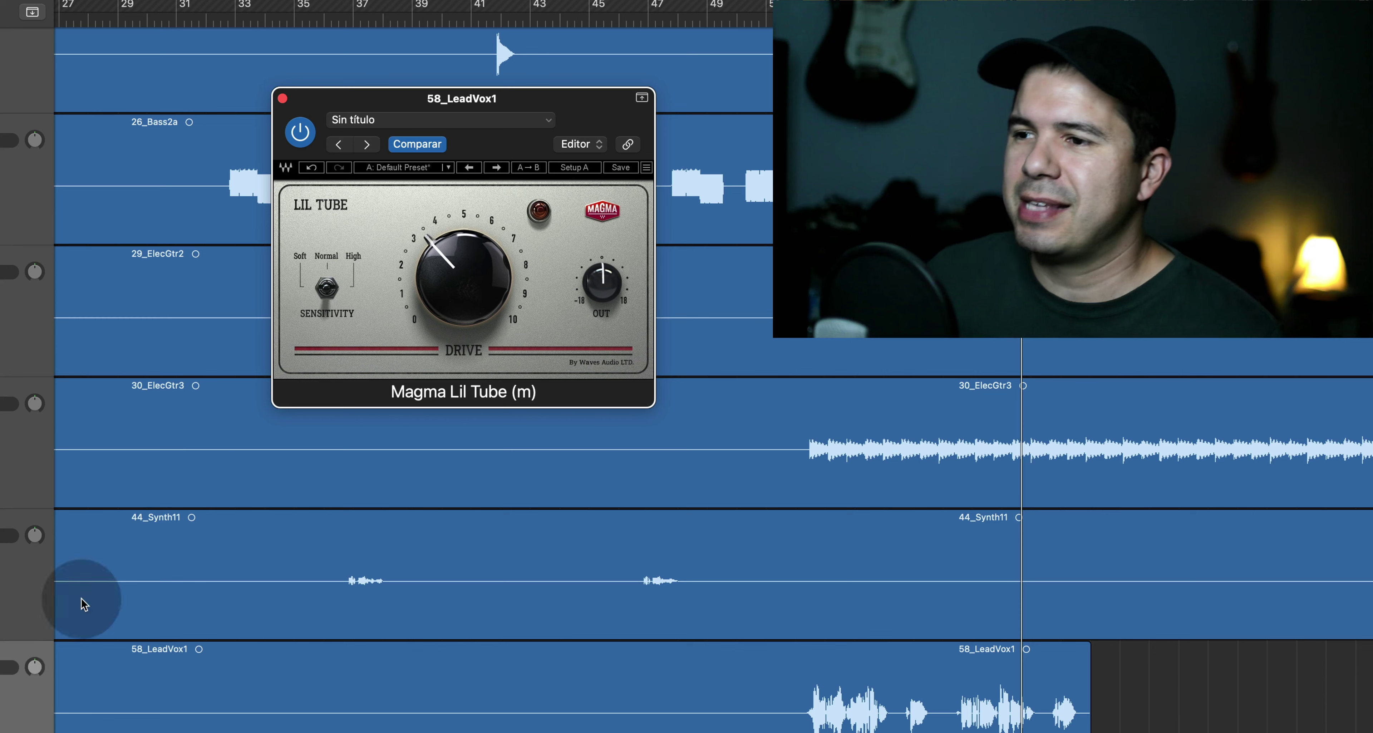
- Solo the lead vocal, listen to the Lil Tube saturation on its own, and take the track out of solo
click(1, 668)
key(space)
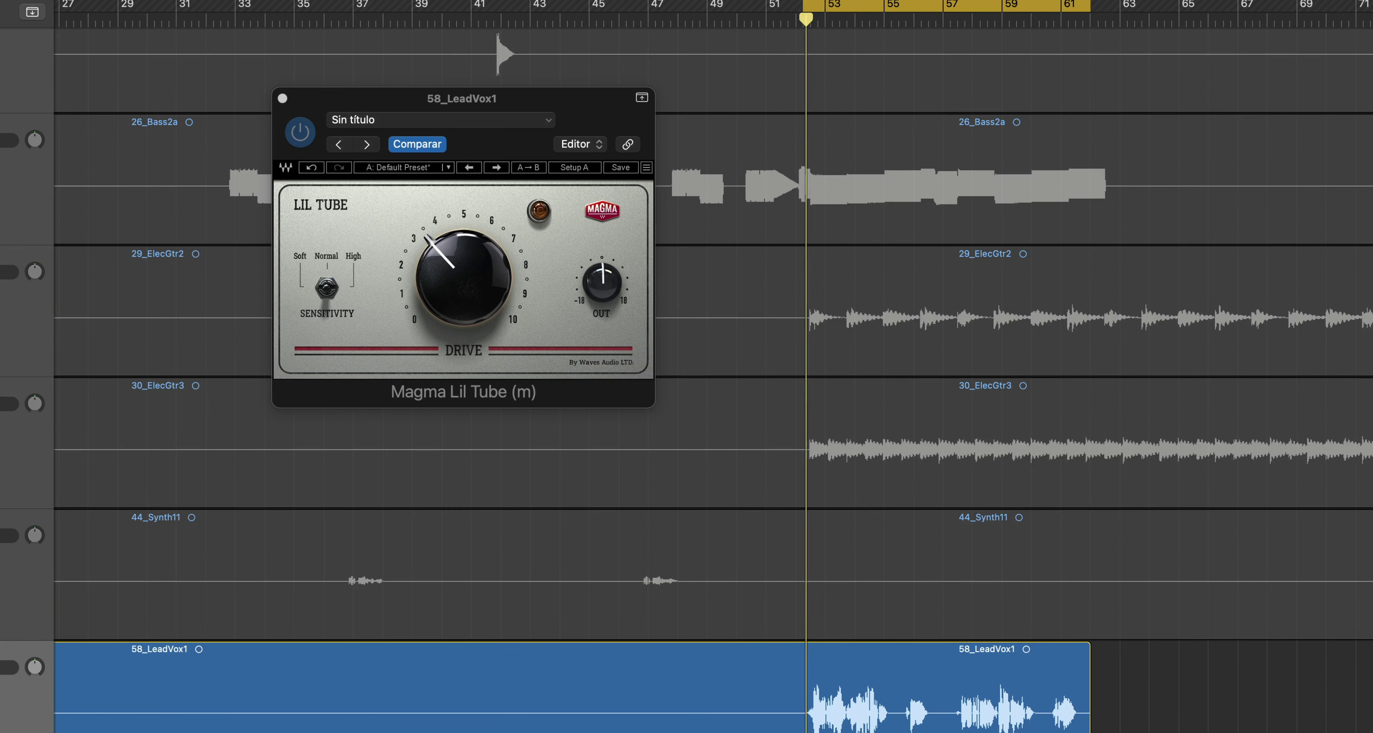
click(409, 99)
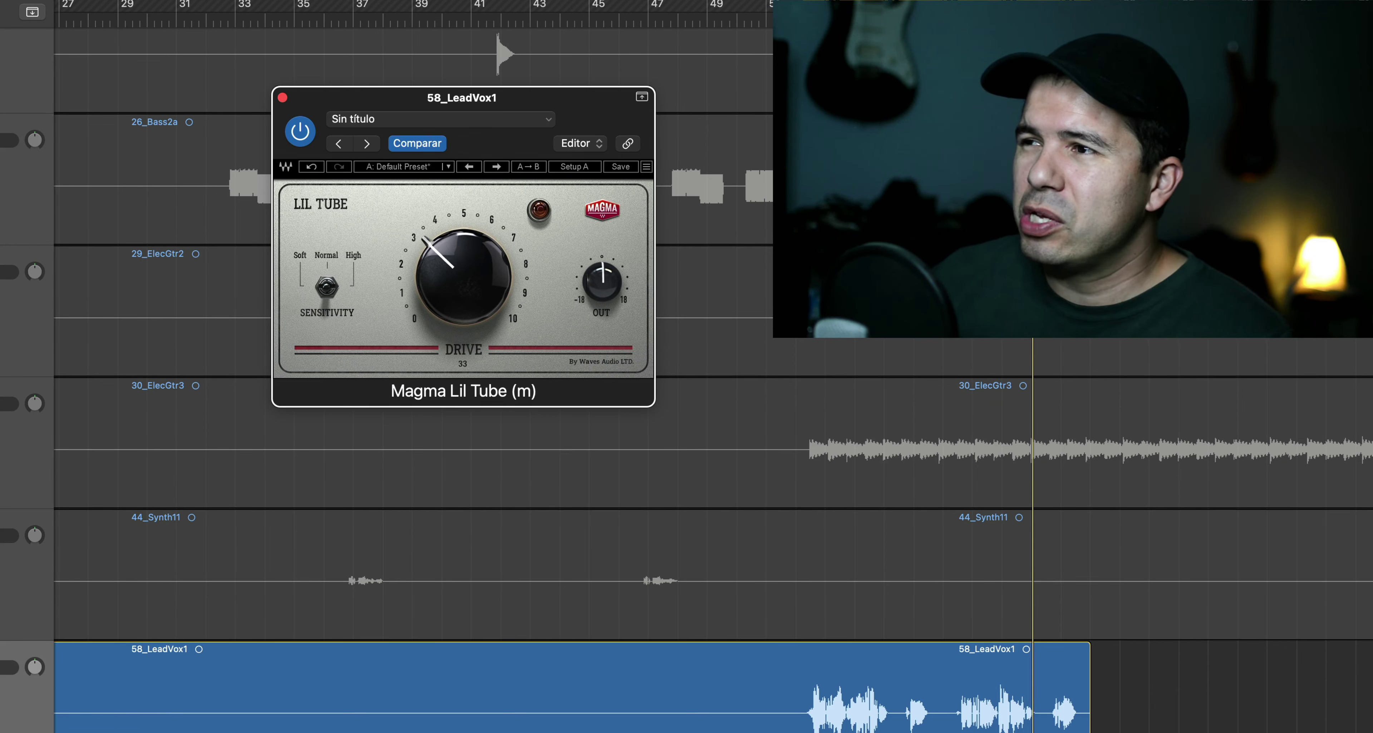
click(1, 668)
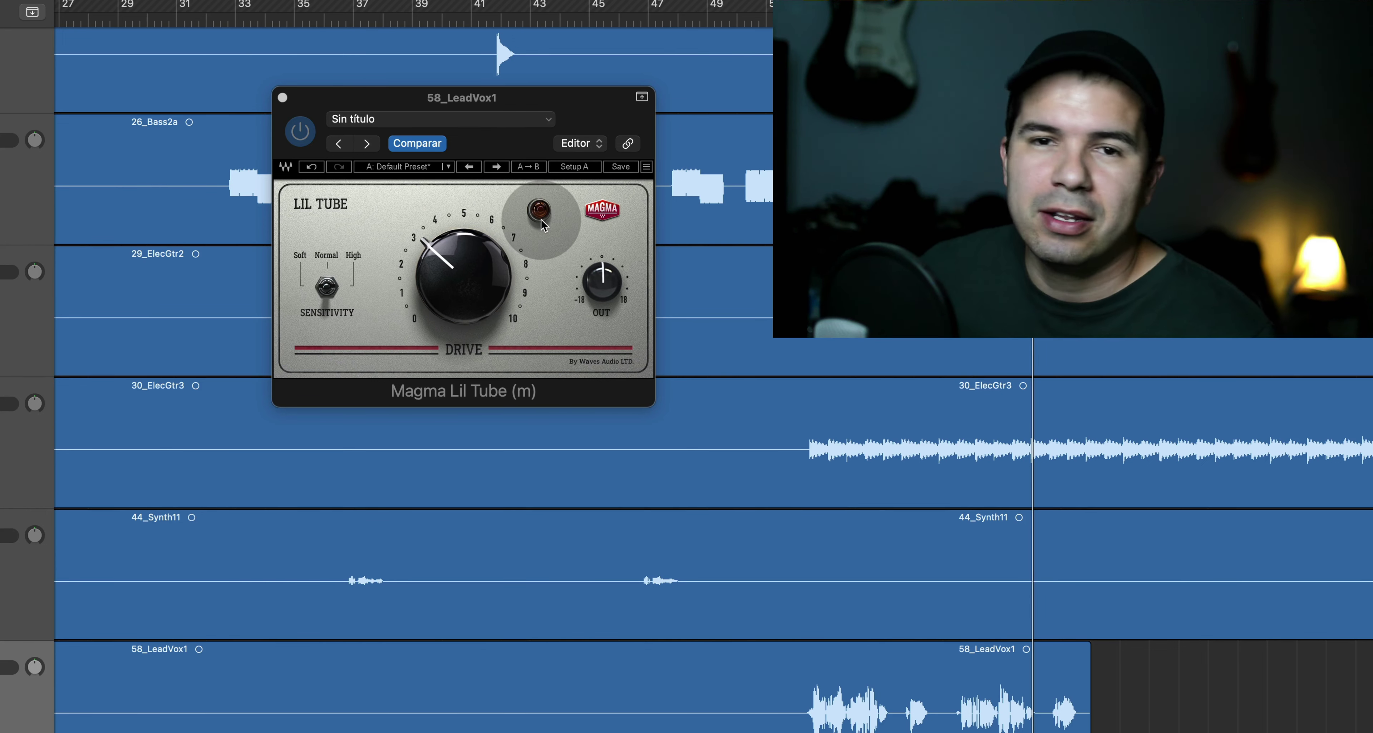
- Play the full mix and lower Lil Tube's drive to slightly below 3
click(467, 103)
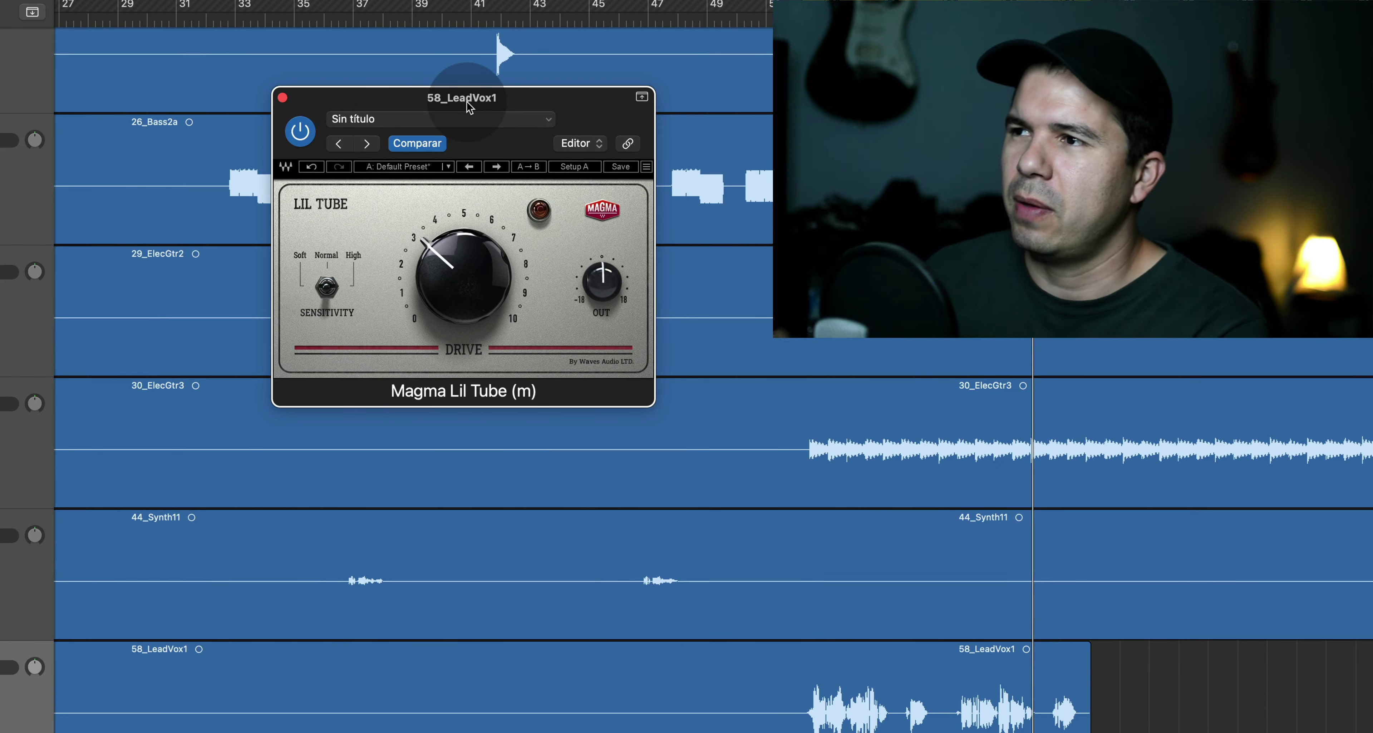
key(space)
drag(465, 273, 465, 283)
key(space)
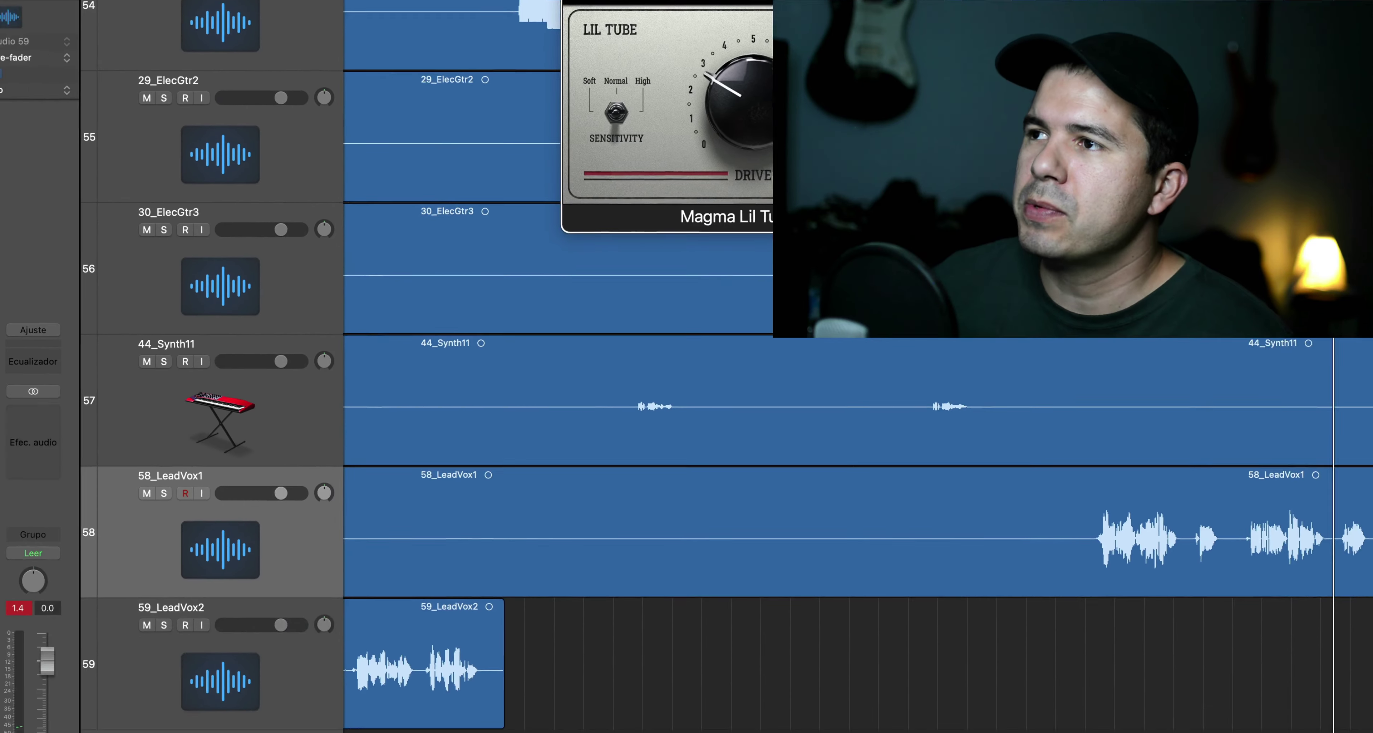
- Close Lil Tube, open and enable H-Delay on the lead vocal, and set the delay time to 180 ms
click(283, 98)
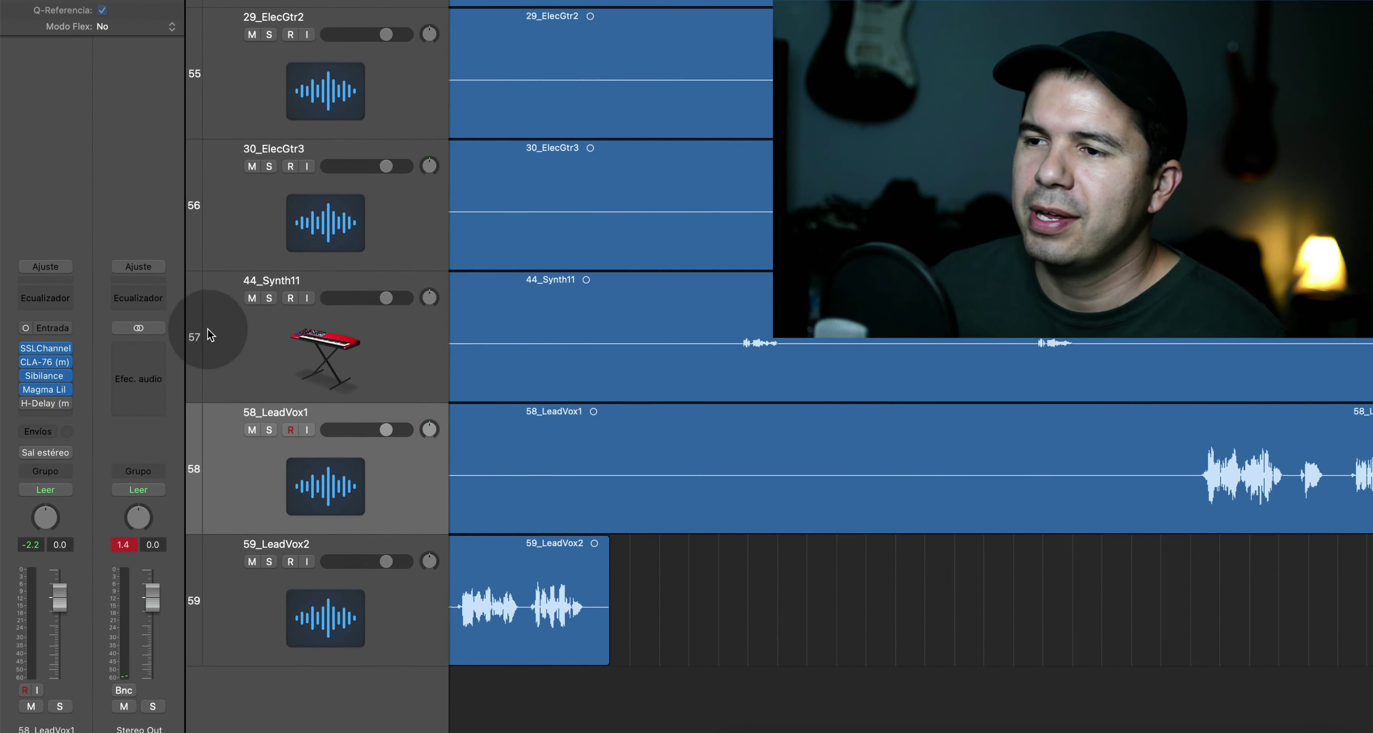
click(45, 403)
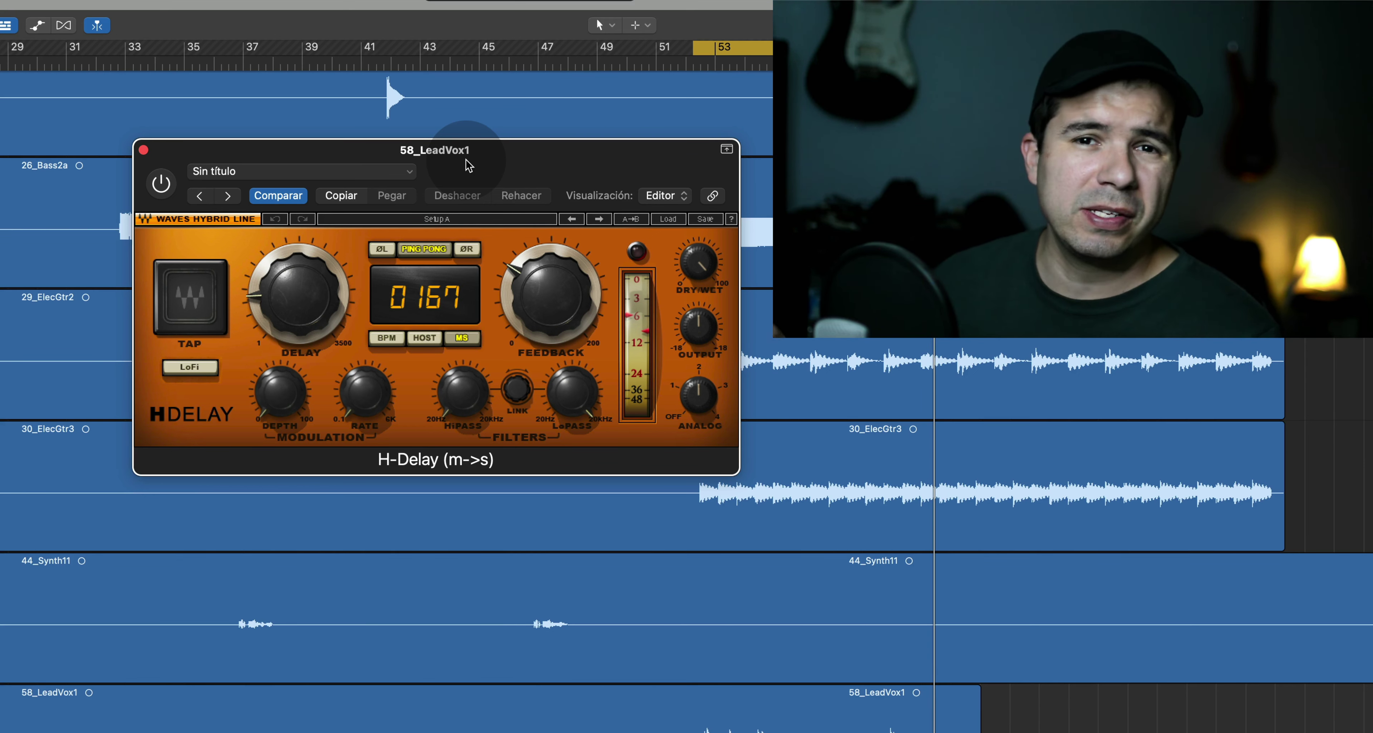
click(161, 183)
drag(299, 294, 299, 289)
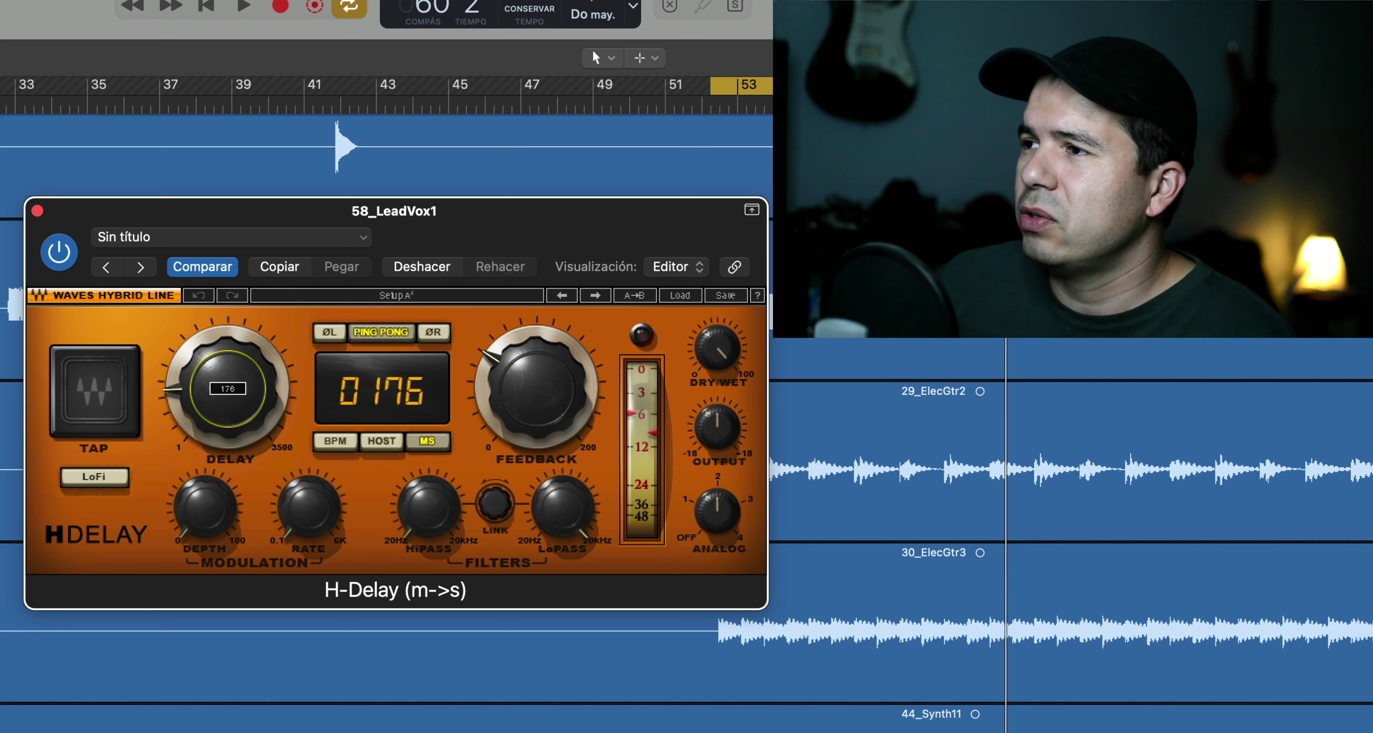
drag(227, 389, 228, 387)
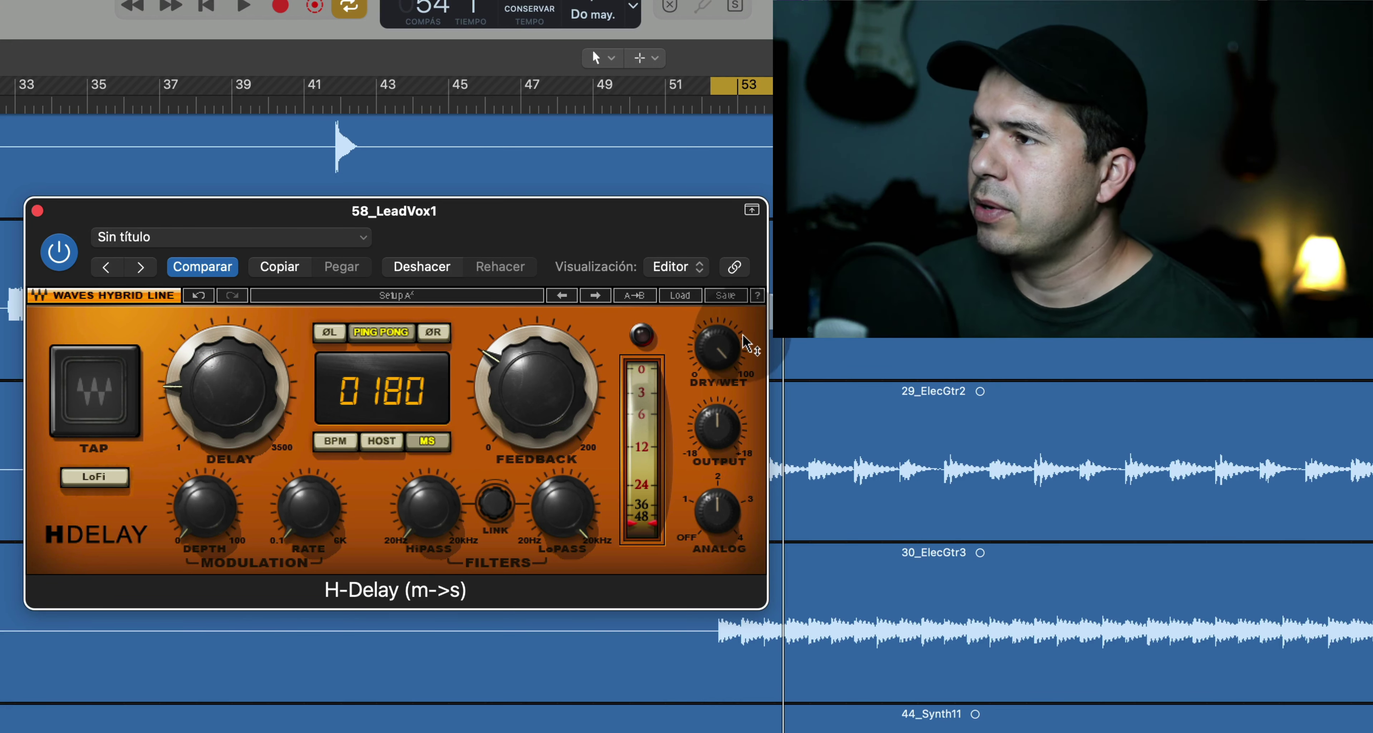
- Bring H-Delay's dry/wet down to 0, and raise it to 20 while playing the vocal unsoloed in the full mix
drag(717, 349, 717, 400)
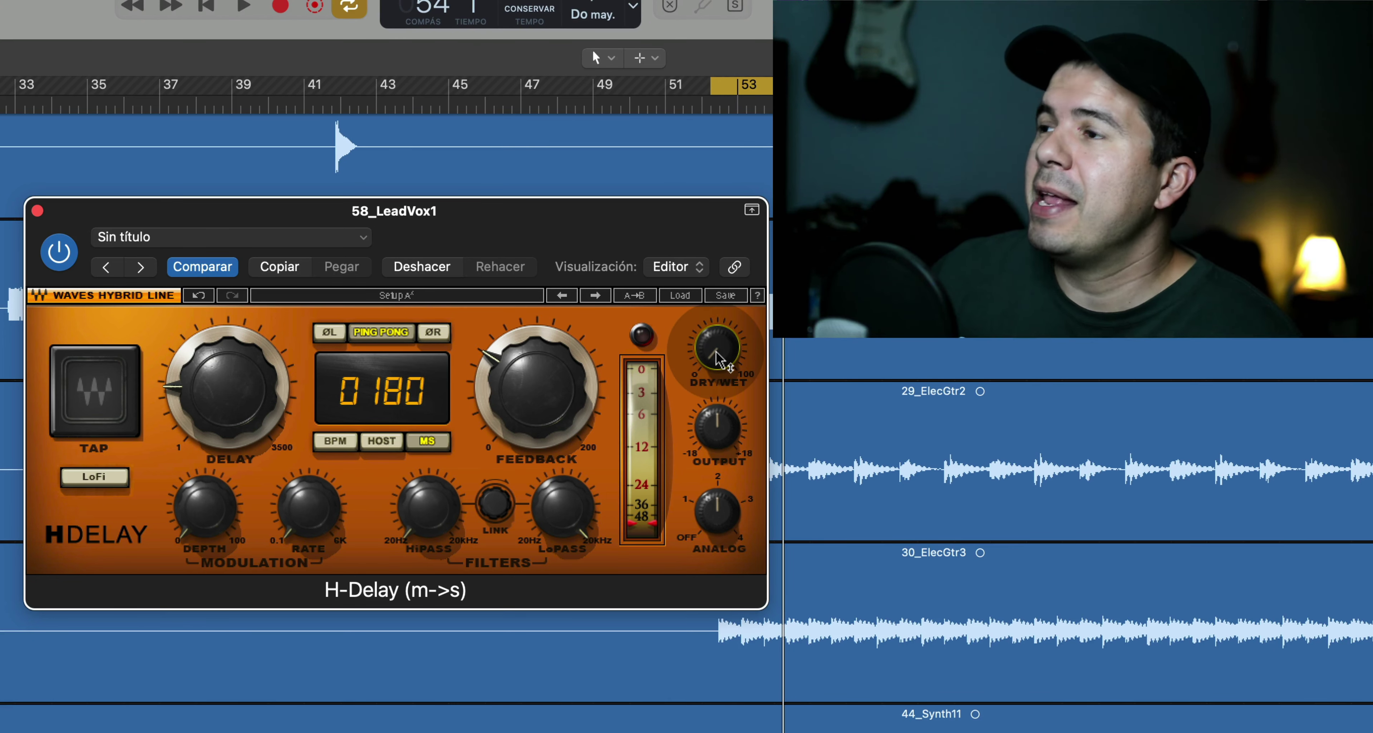
mouse_move(716, 353)
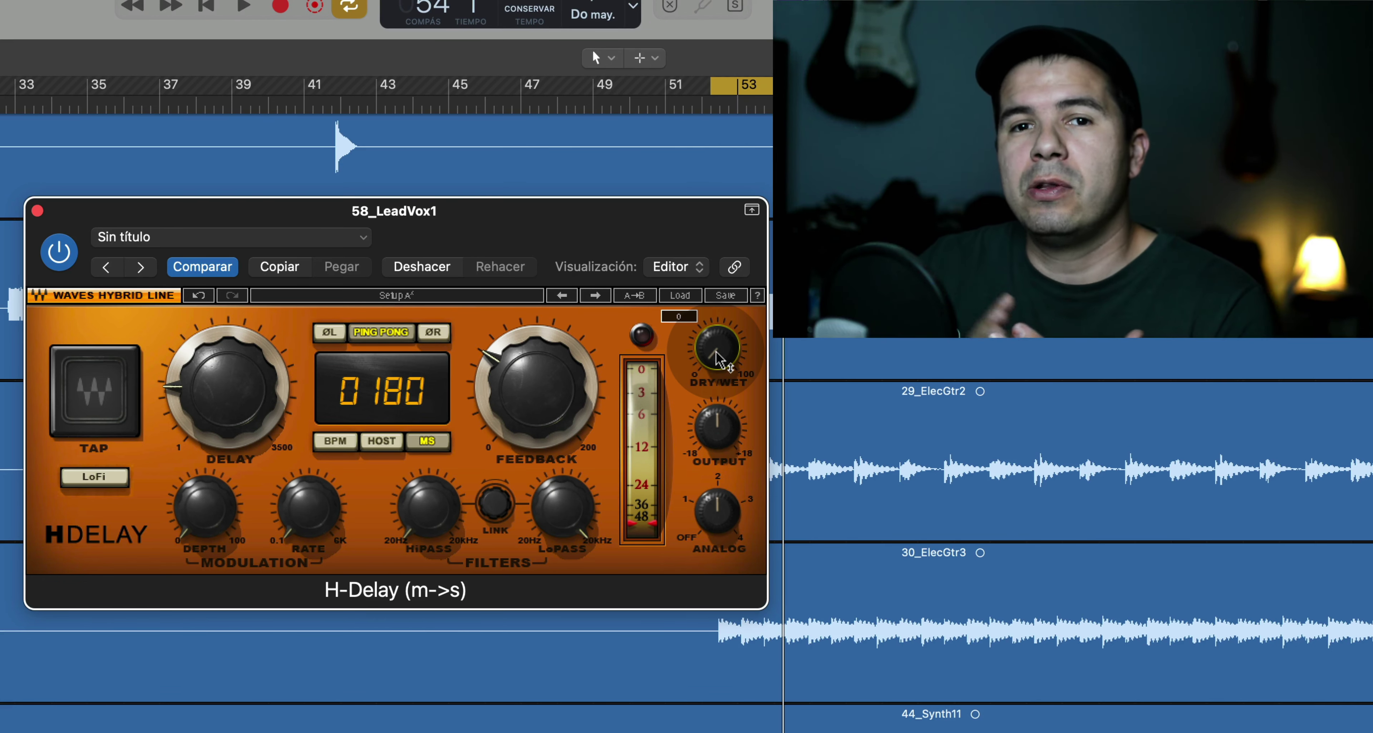
drag(716, 358, 717, 346)
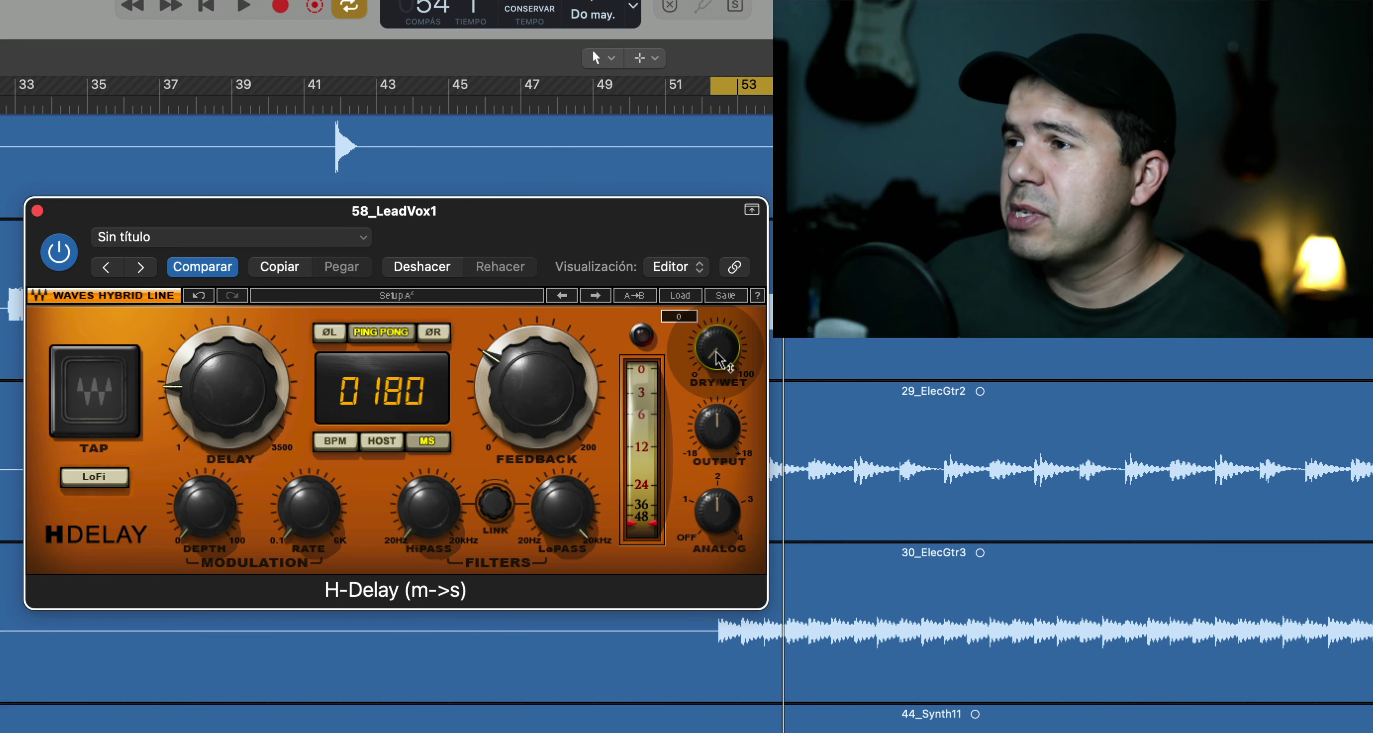
key(space)
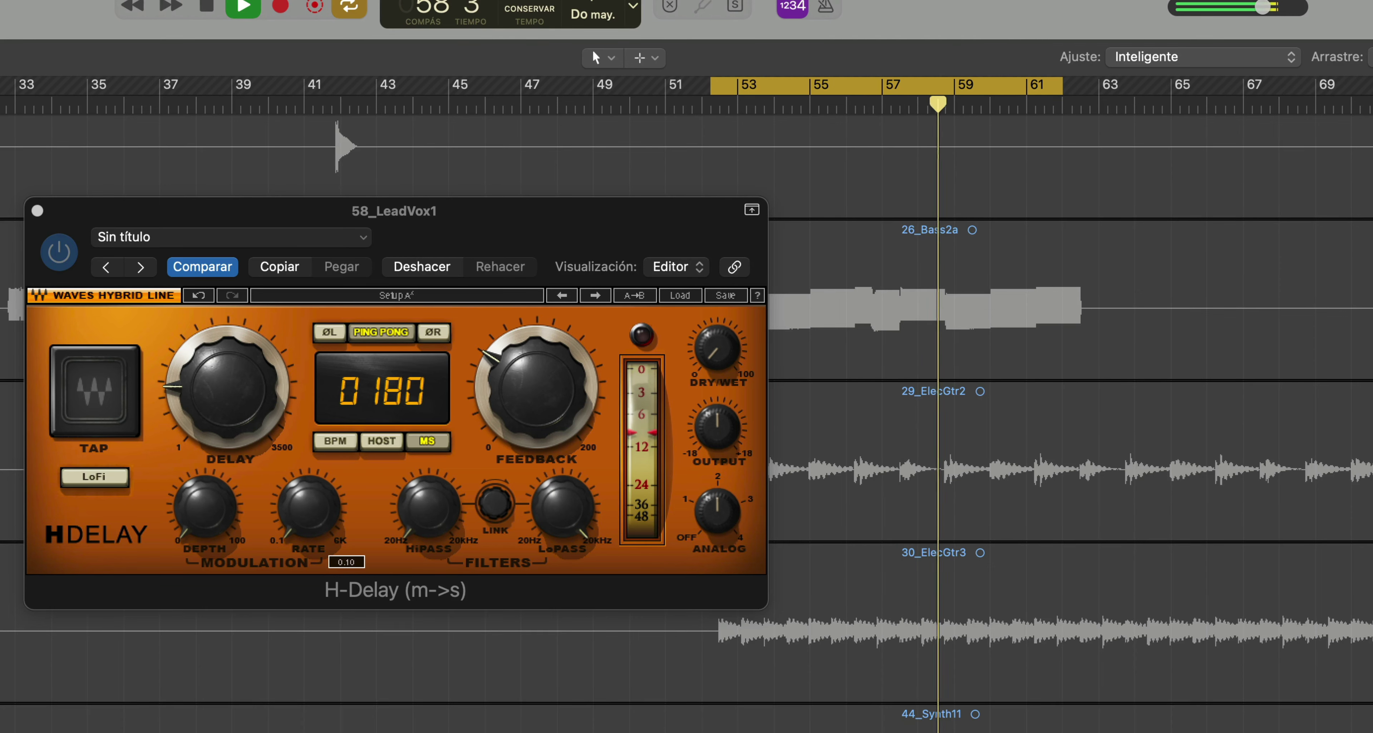
key(s)
drag(716, 350, 715, 331)
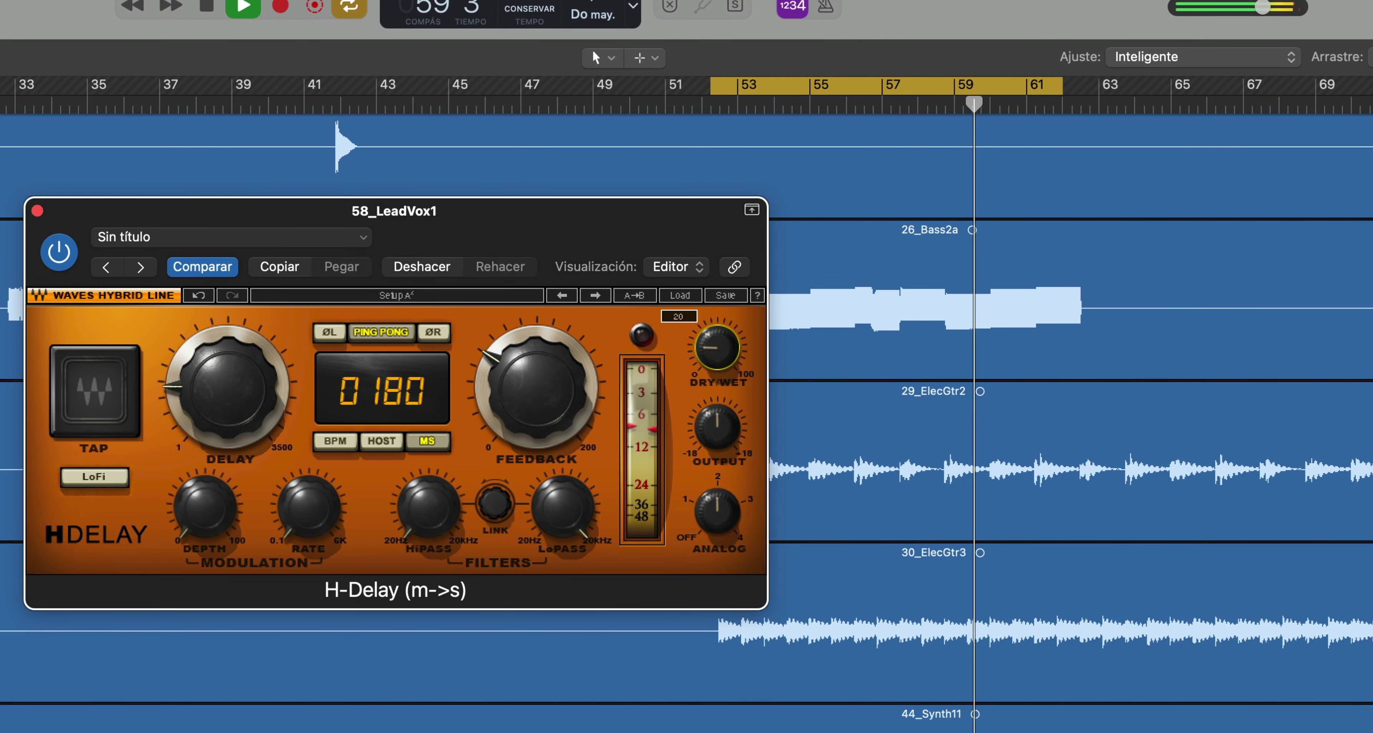
- Lower H-Delay's feedback to 11 during playback
drag(541, 375, 545, 390)
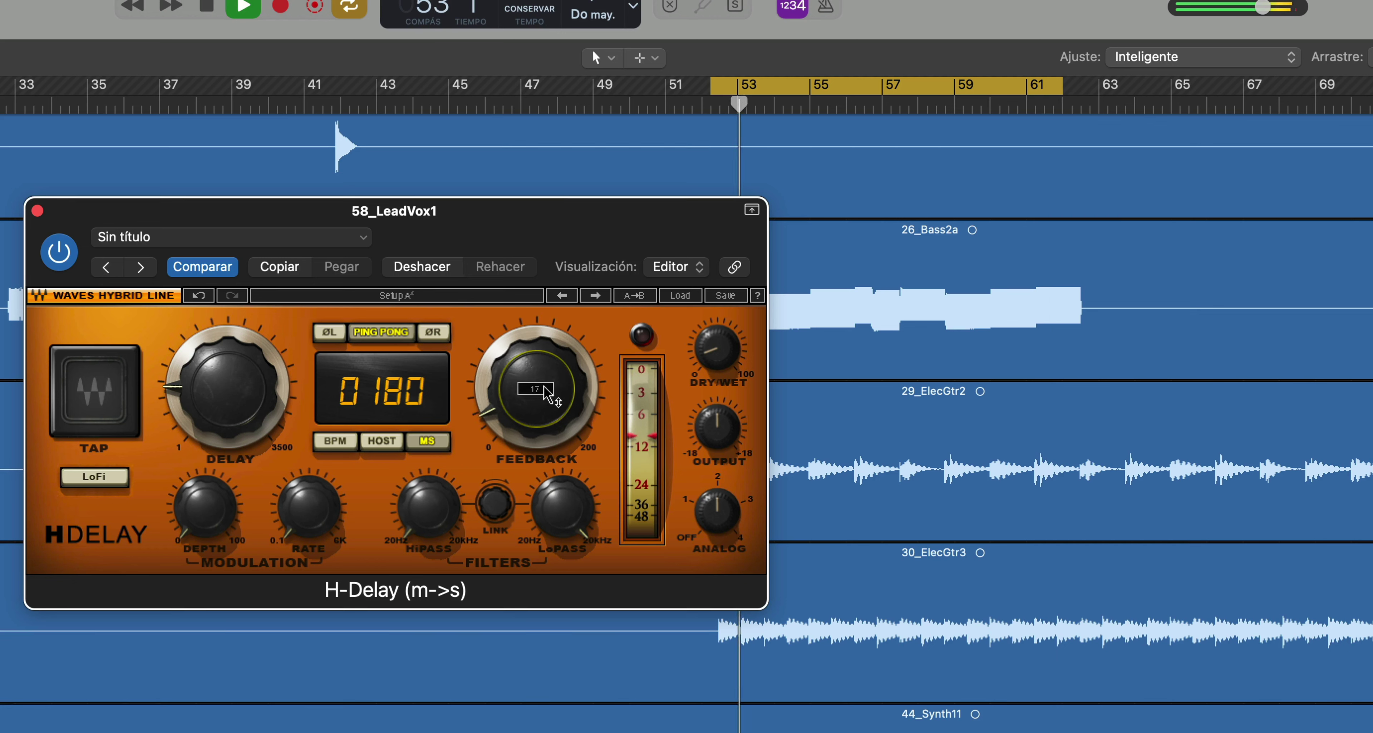
drag(545, 390, 582, 412)
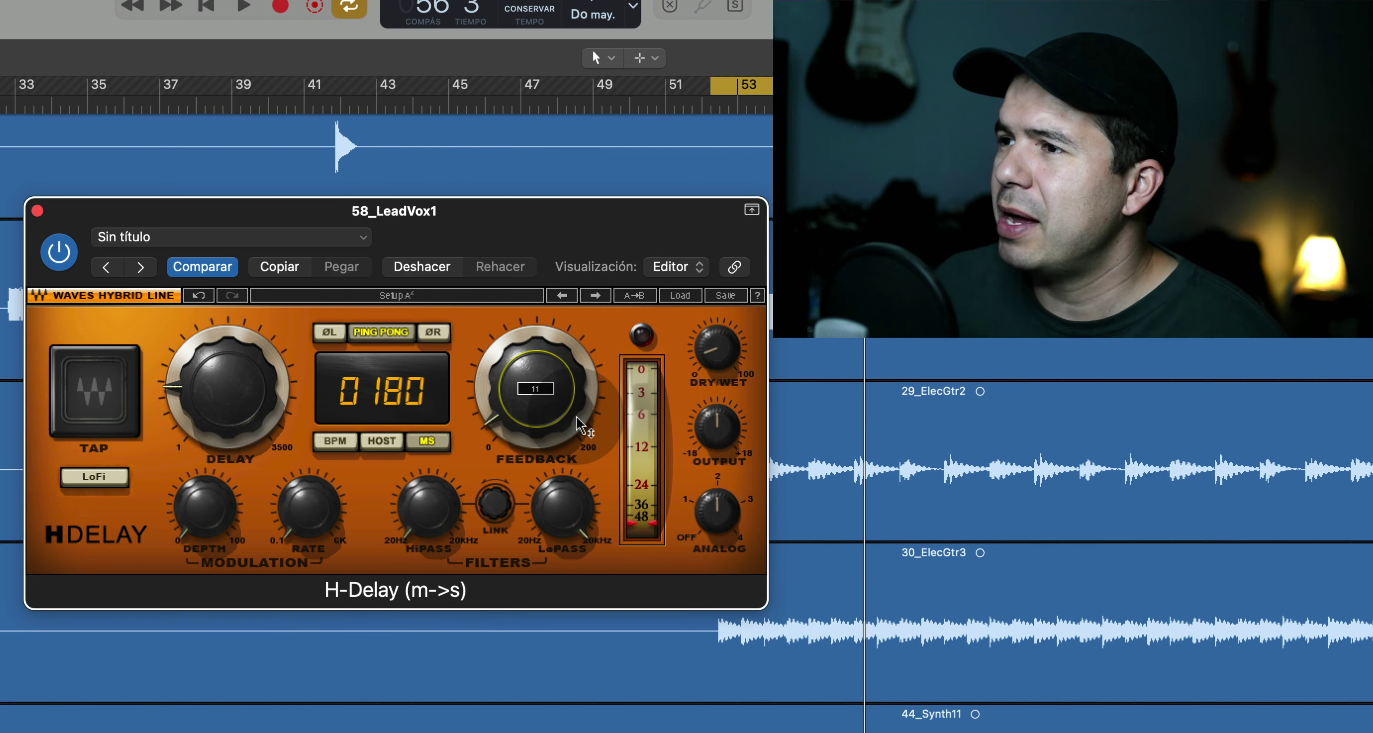
- Narrow H-Delay's band by raising the high-pass and lowering the low-pass filter, and reduce the dry/wet mix to about 12 during playback
drag(429, 507, 429, 453)
key(space)
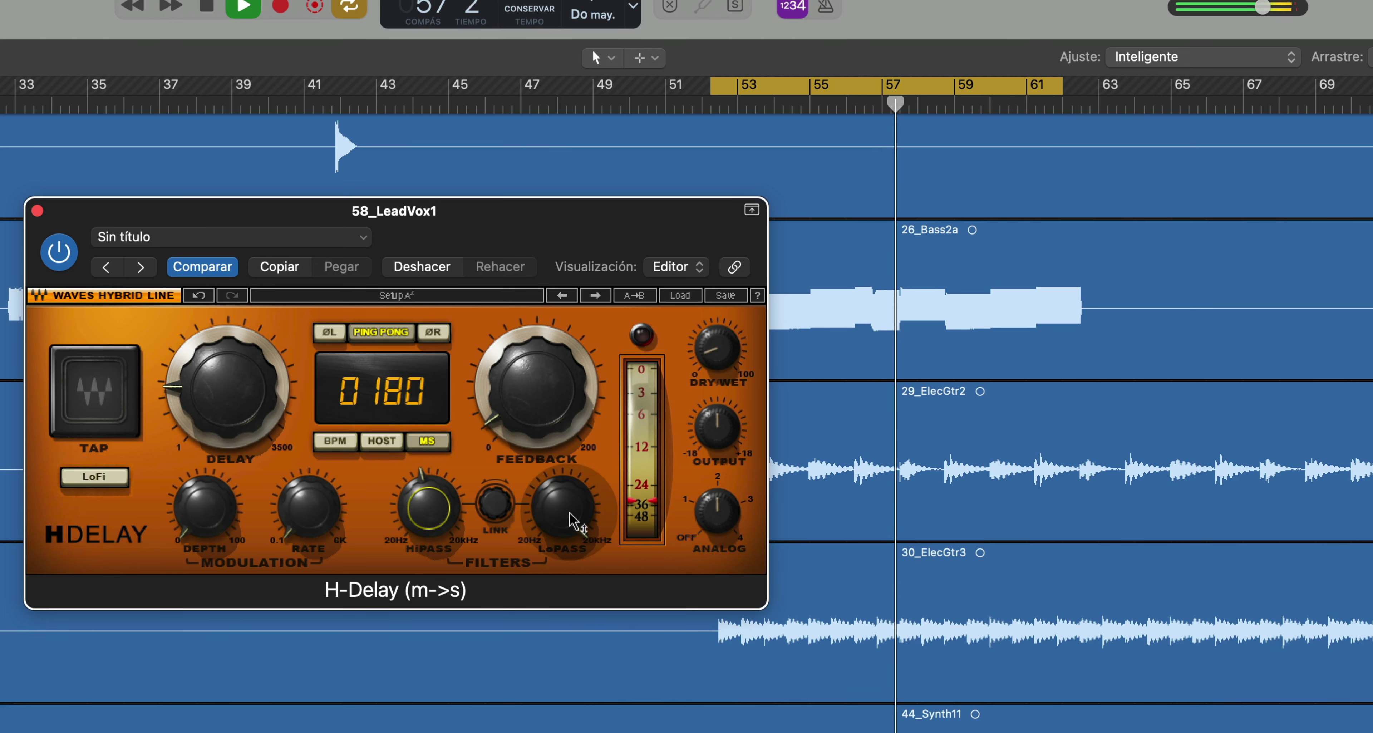
mouse_move(570, 519)
mouse_down()
mouse_move(570, 553)
mouse_move(571, 538)
mouse_up()
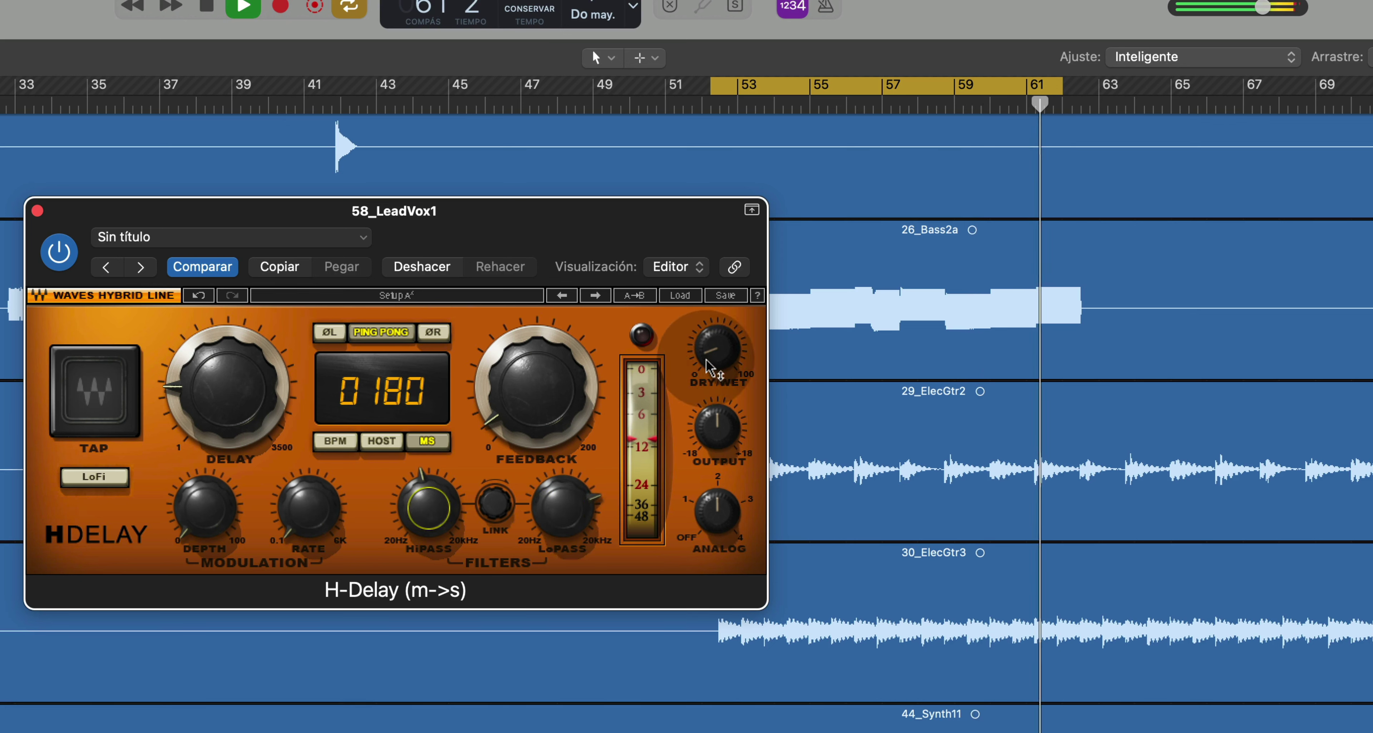
drag(709, 353, 709, 356)
key(space)
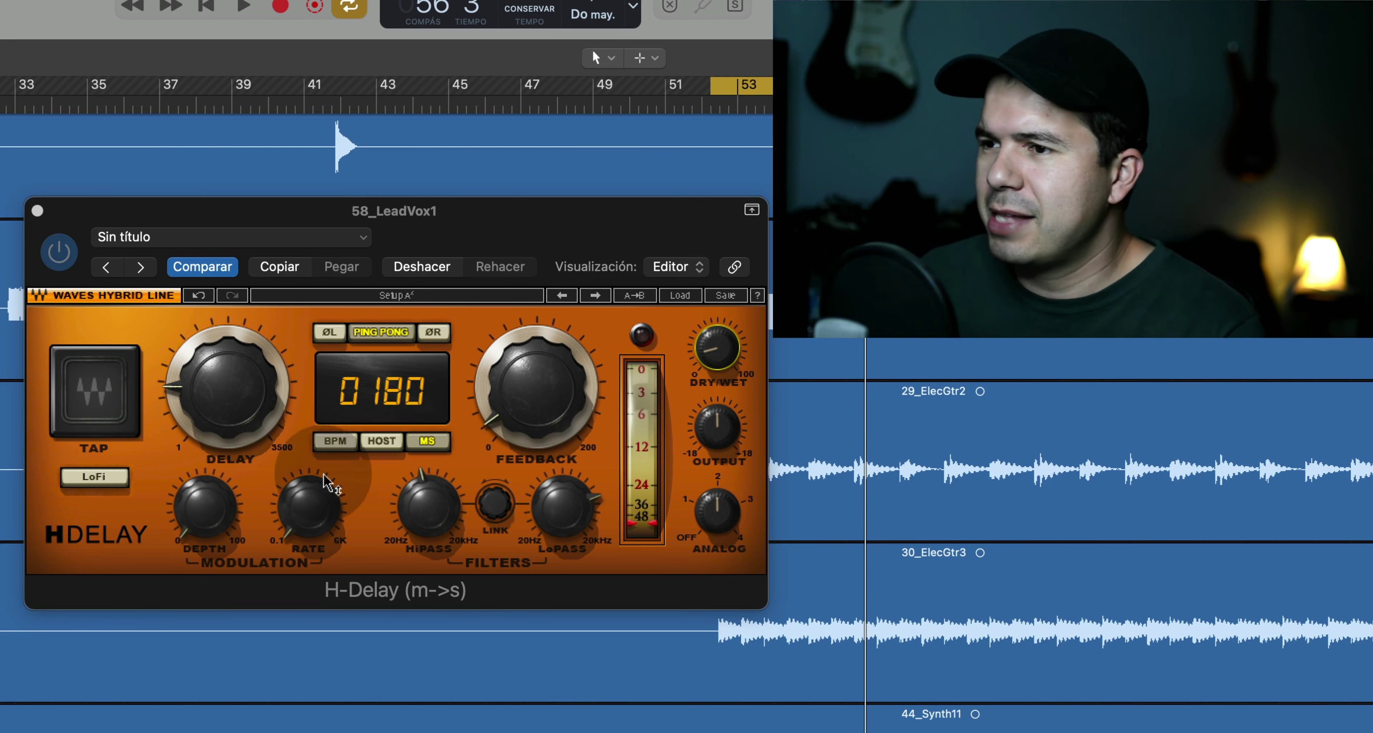
- Solo the lead vocal and slightly lower H-Delay's feedback during playback, comparing the sound with the delay bypassed and enabled
key(s)
key(space)
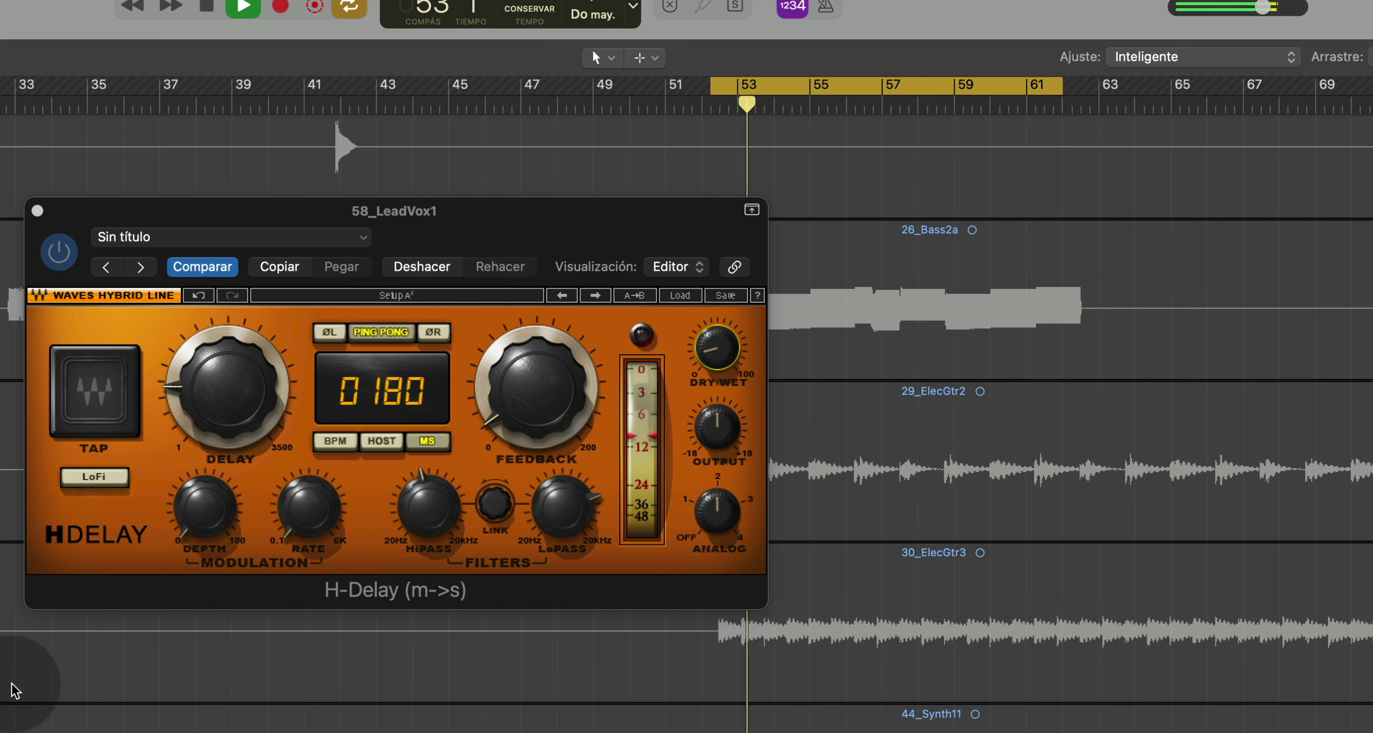
click(477, 209)
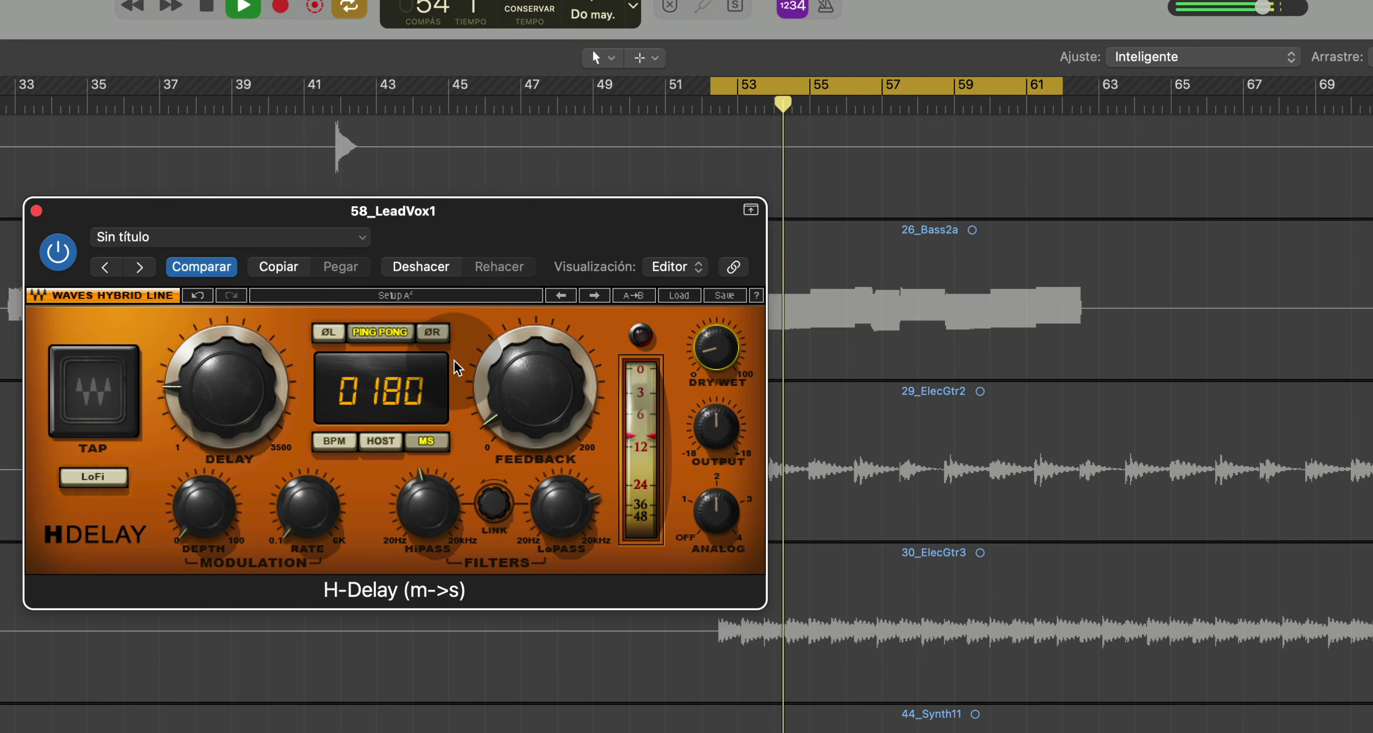
click(514, 403)
drag(514, 403, 514, 408)
click(62, 252)
click(63, 252)
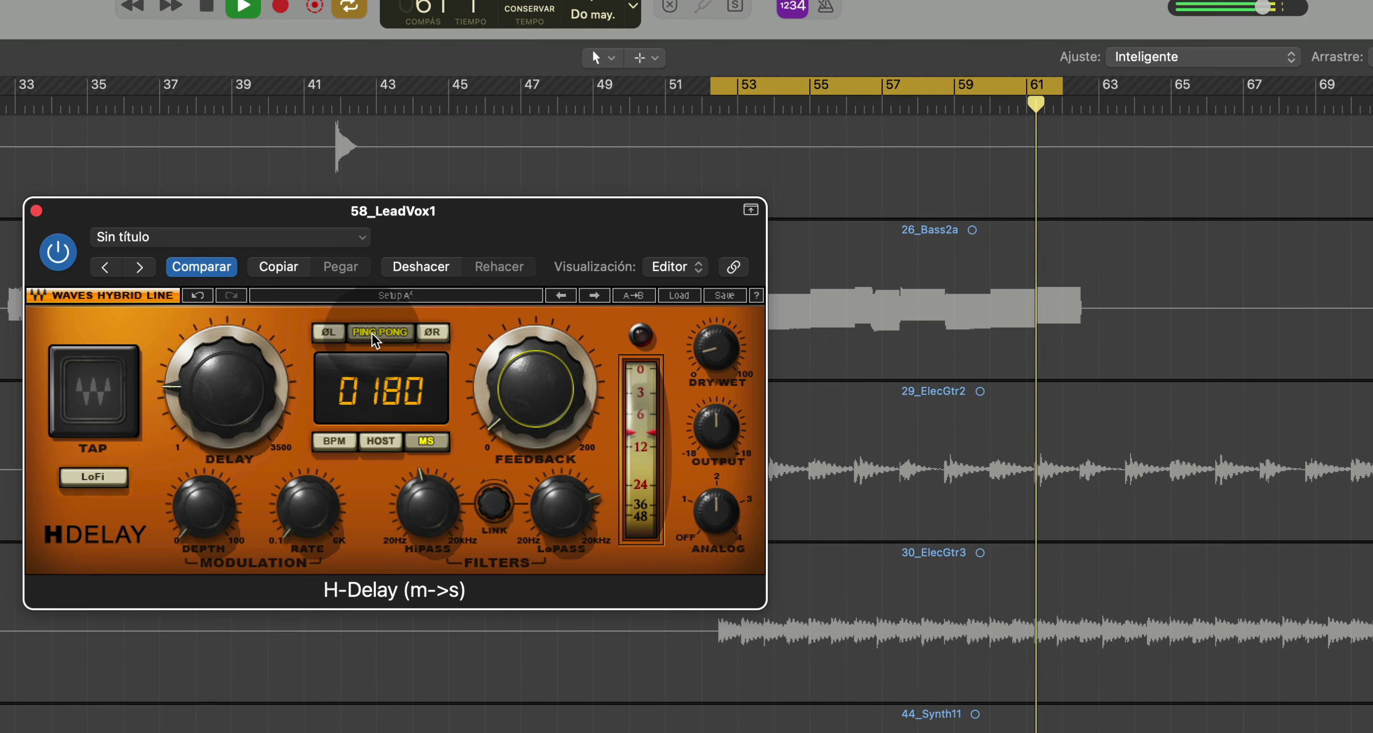
- Unsolo the lead vocal and check H-Delay's dry/wet and low-pass settings while the full mix plays
click(507, 448)
key(s)
click(388, 214)
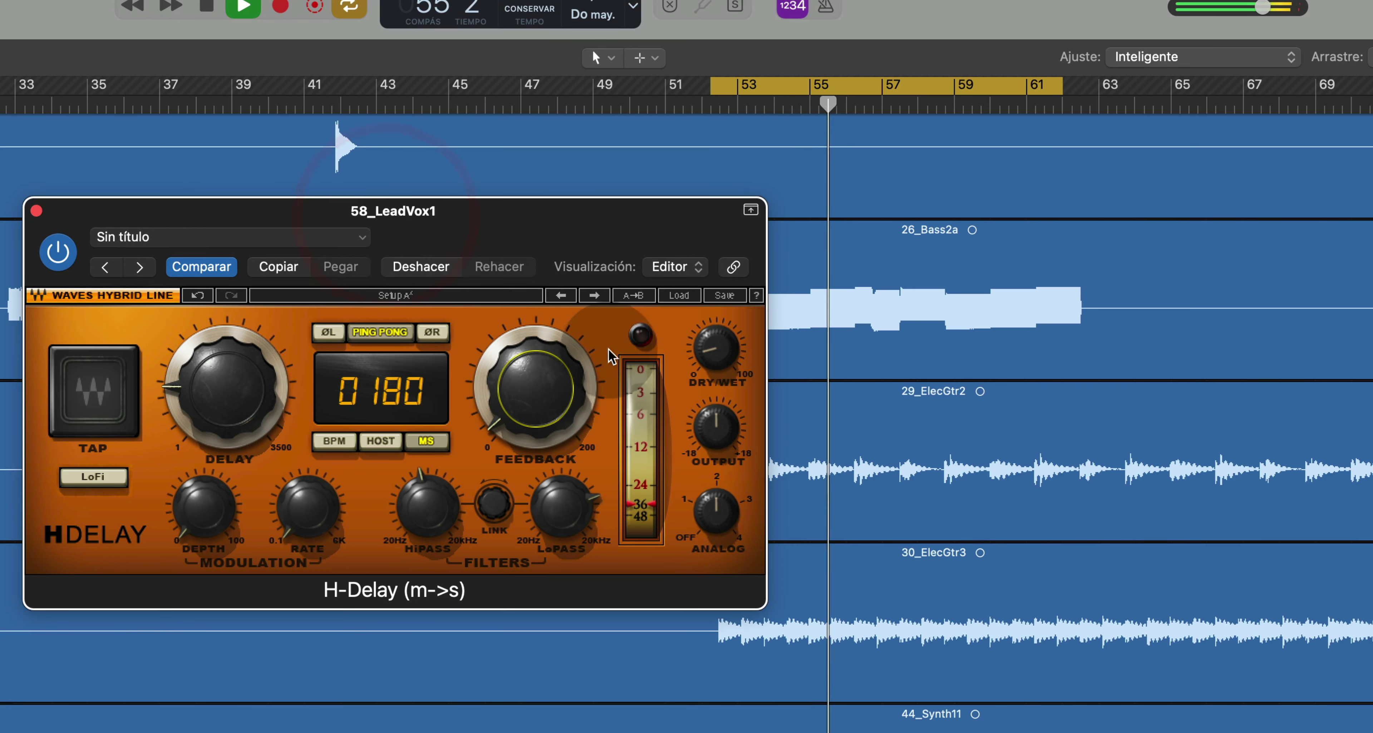
click(710, 355)
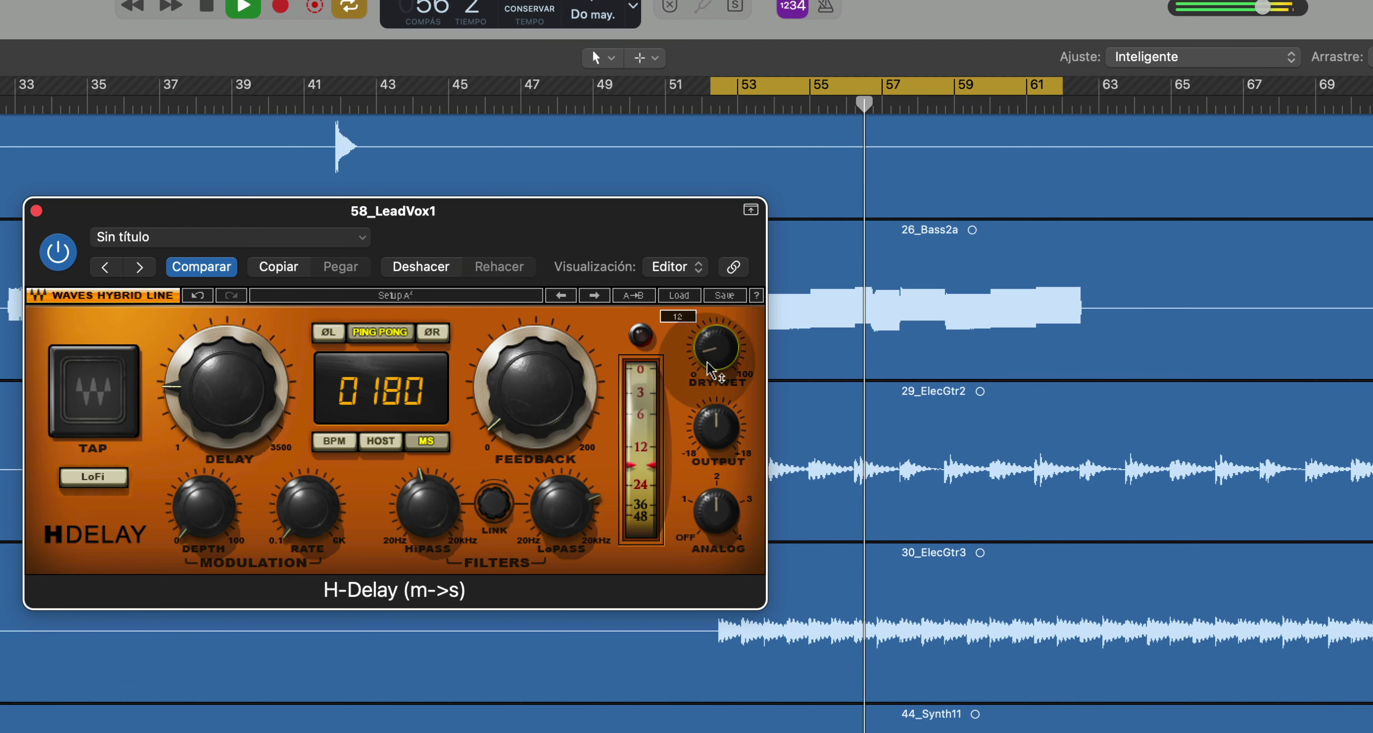
mouse_move(570, 524)
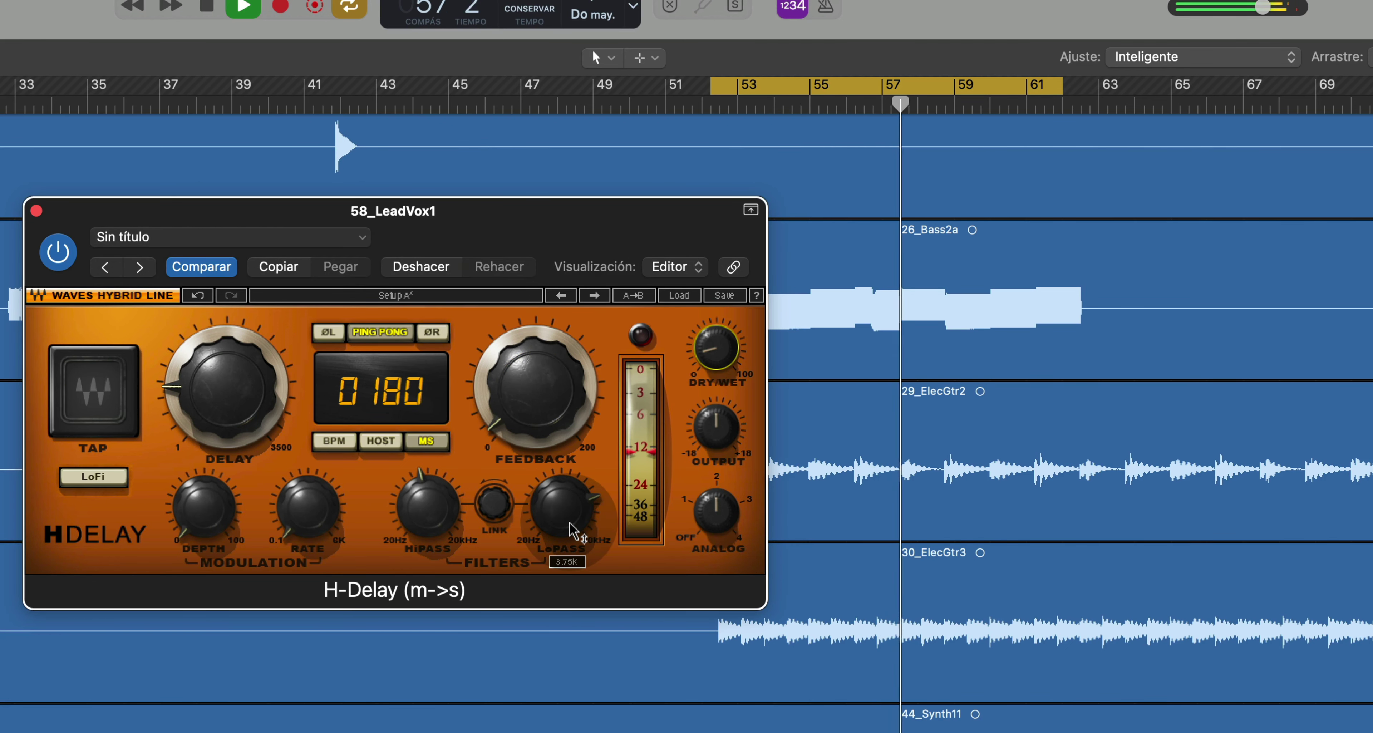